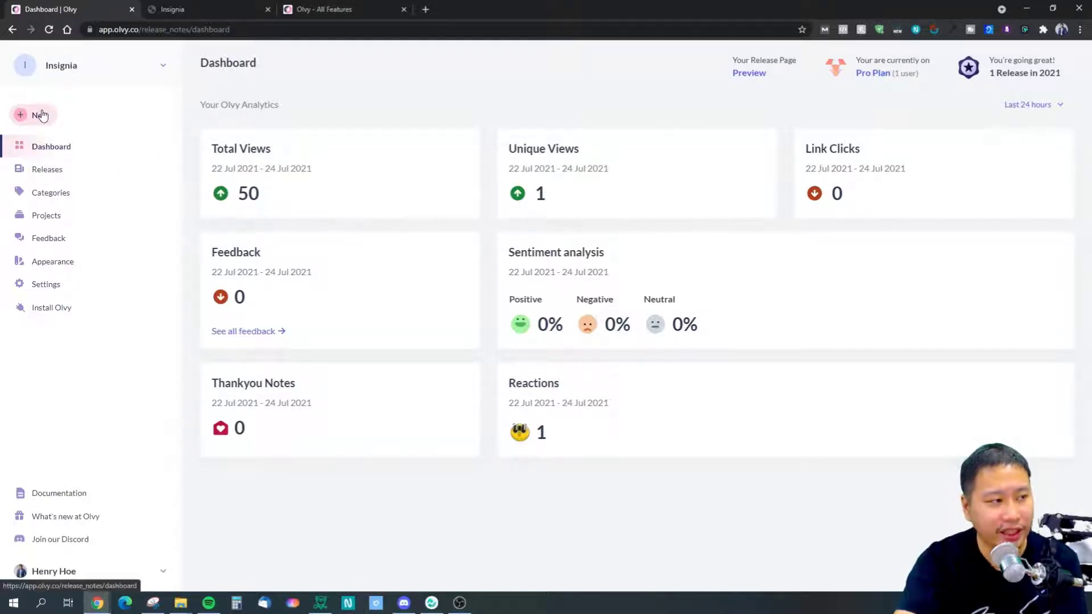
Open the account's profile settings and look over the profile fields, including What I do
left_click(136, 576)
left_click(62, 557)
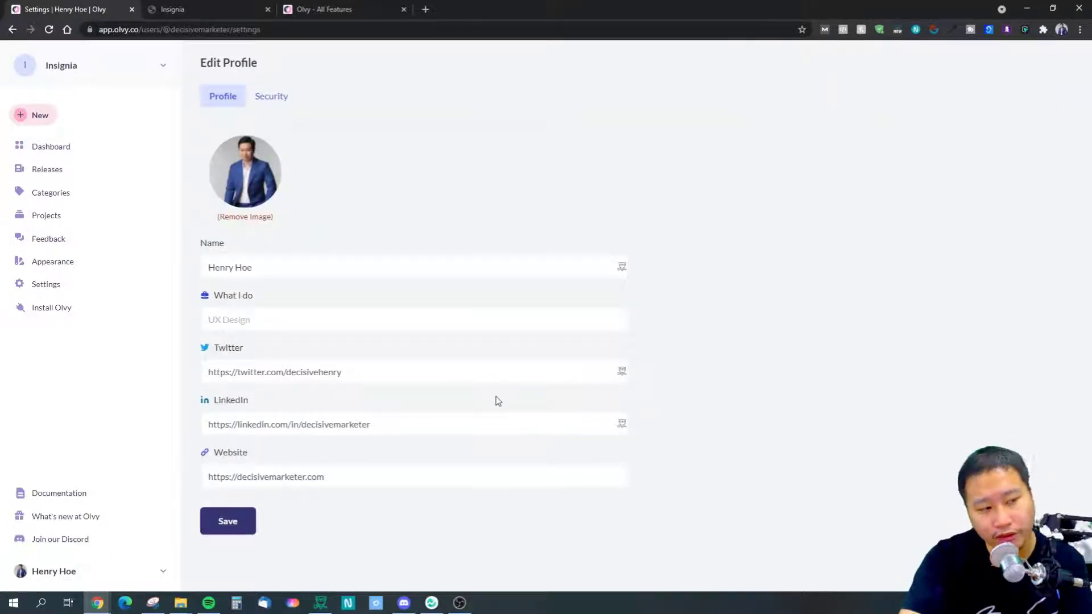
left_click(226, 322)
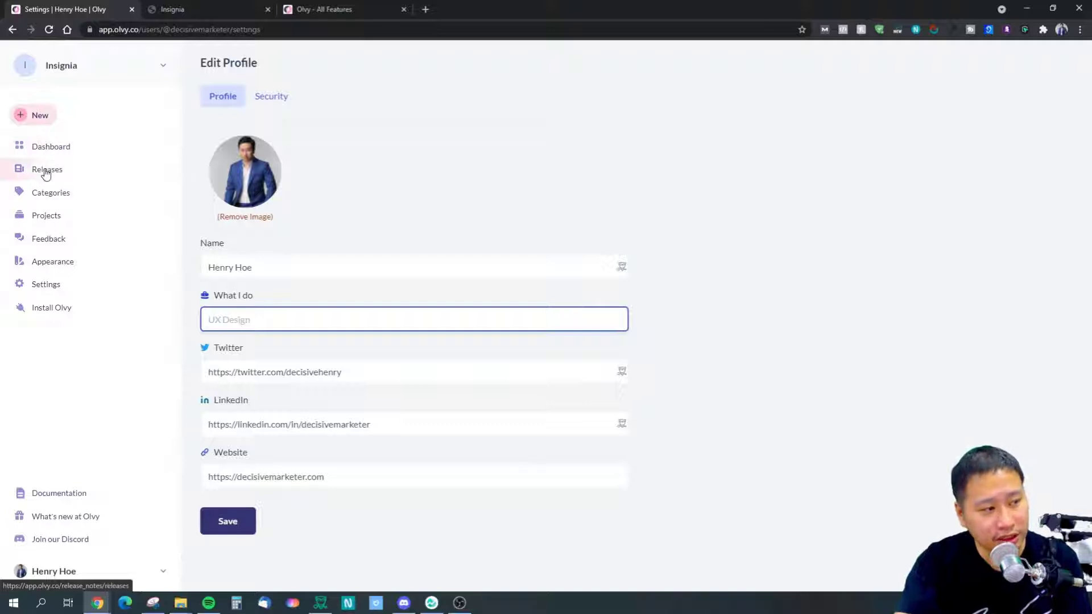
Open the projects list and review its entries, such as Website, Public API and Web App
left_click(45, 221)
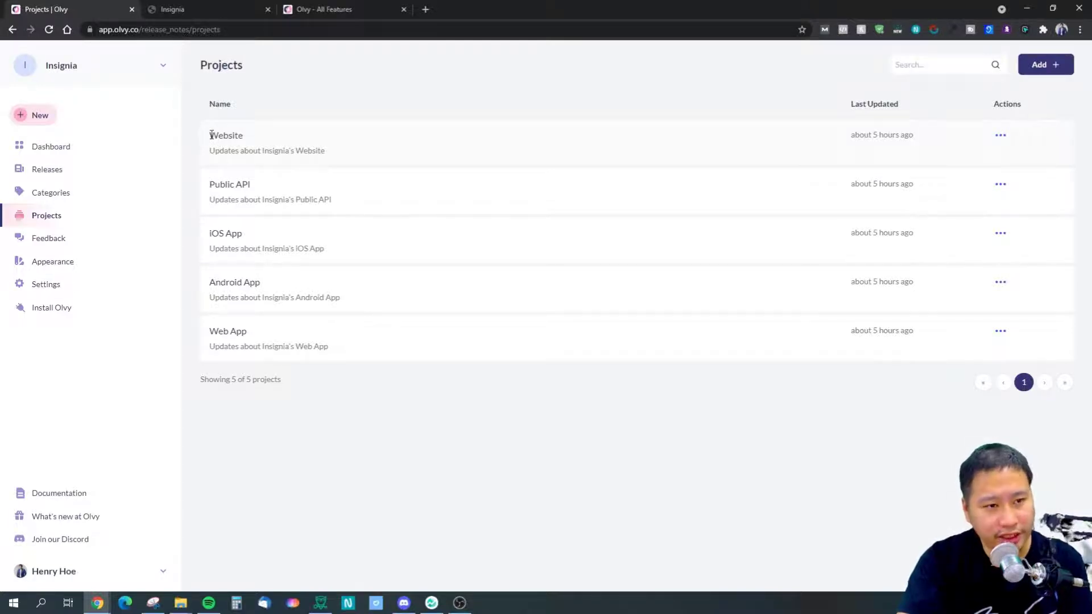
left_click_drag(211, 135, 262, 140)
left_click(264, 139)
left_click_drag(214, 183, 278, 188)
left_click(511, 239)
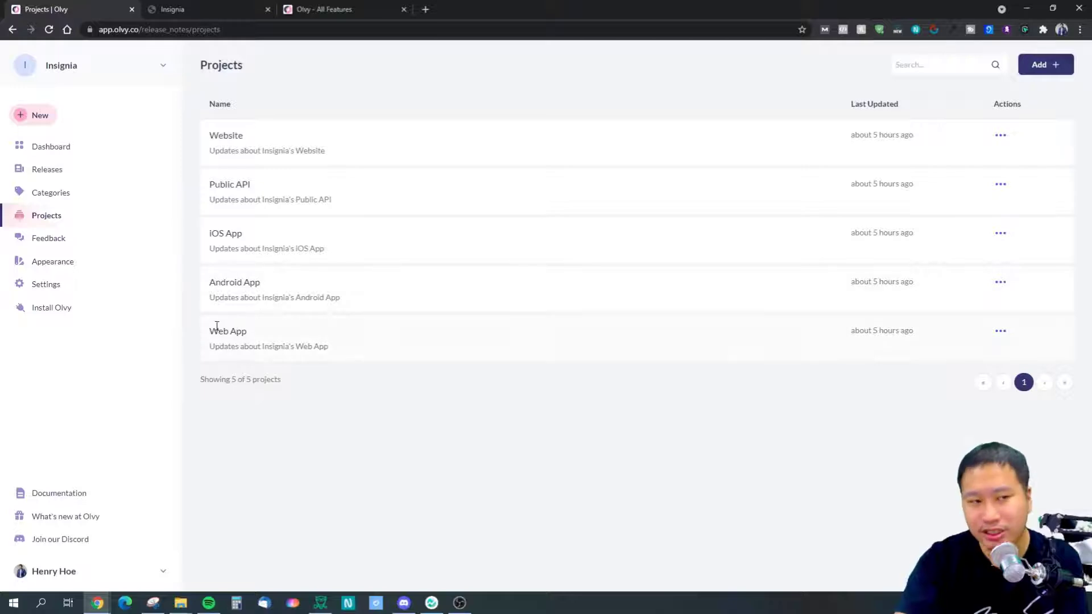
triple_click(219, 186)
left_click(254, 187)
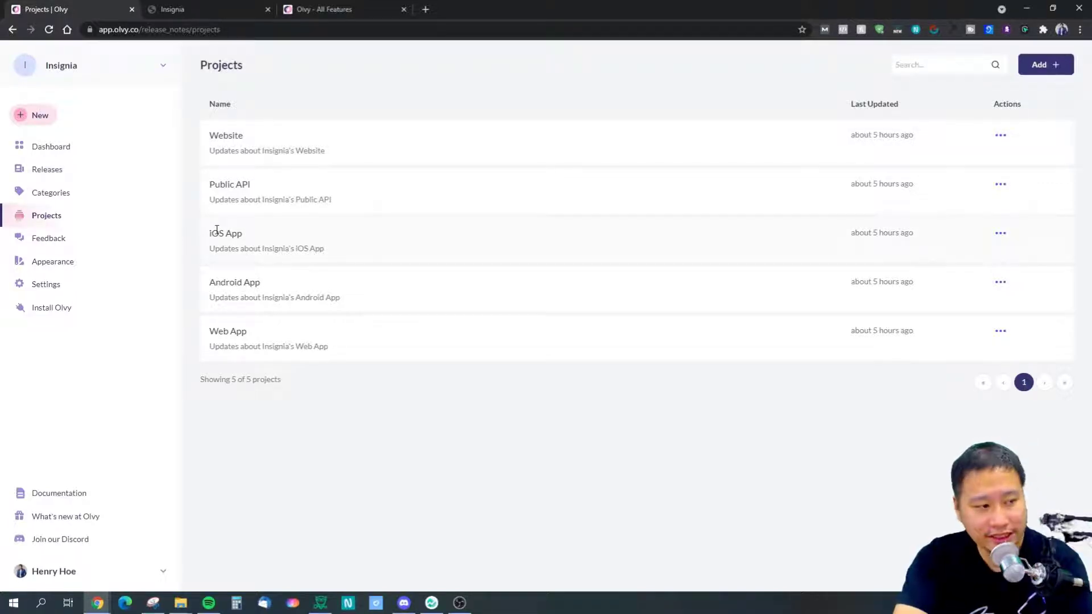
left_click_drag(211, 332, 340, 331)
left_click(339, 331)
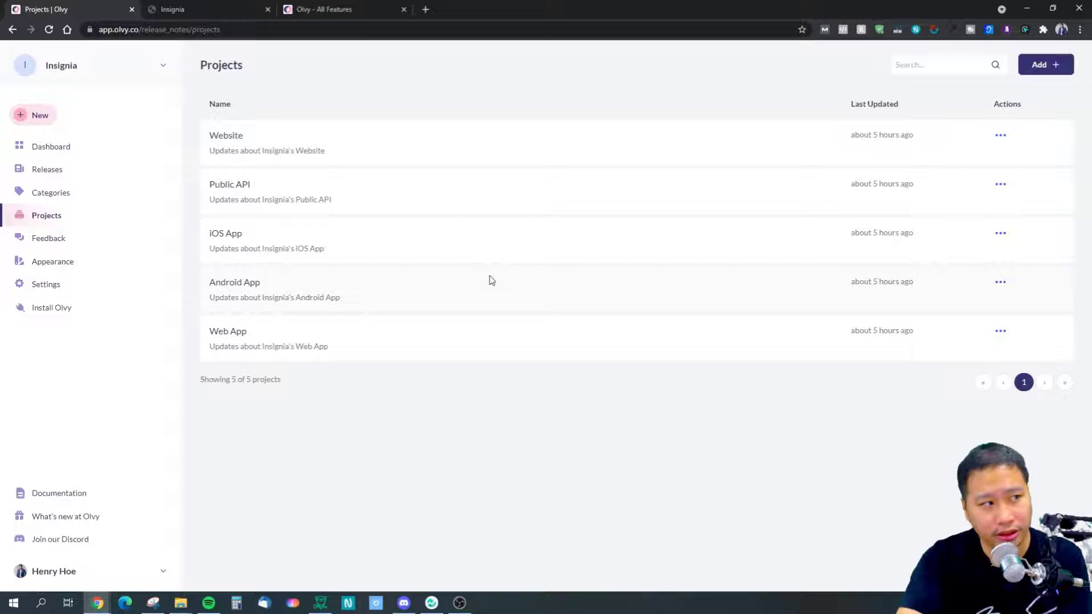
Open the categories list and review Bug Fixes, Enhancements and Announcements
left_click(73, 190)
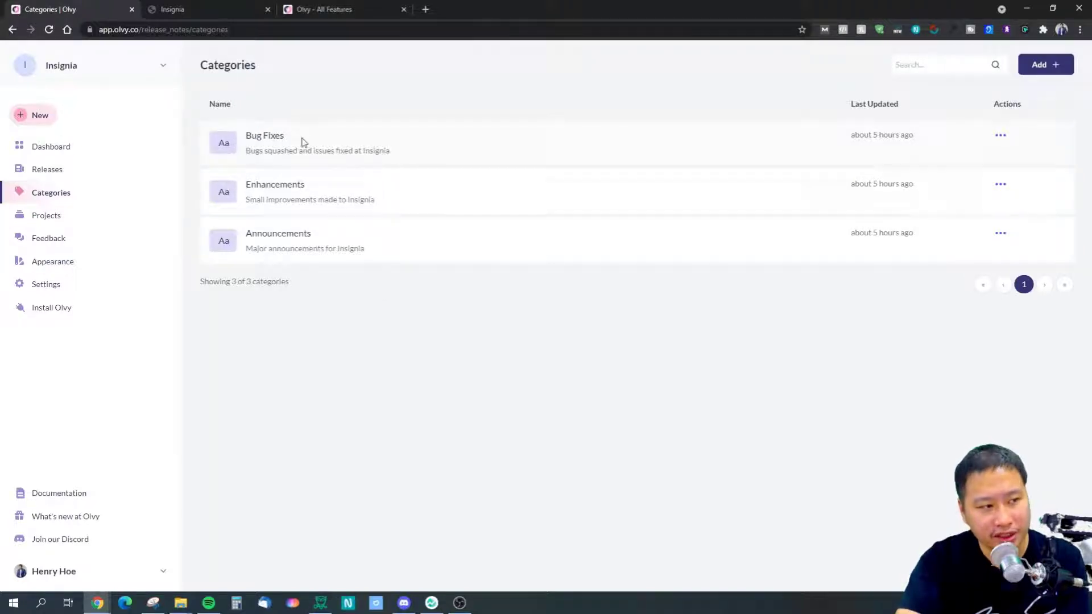
double_click(254, 184)
left_click(258, 237)
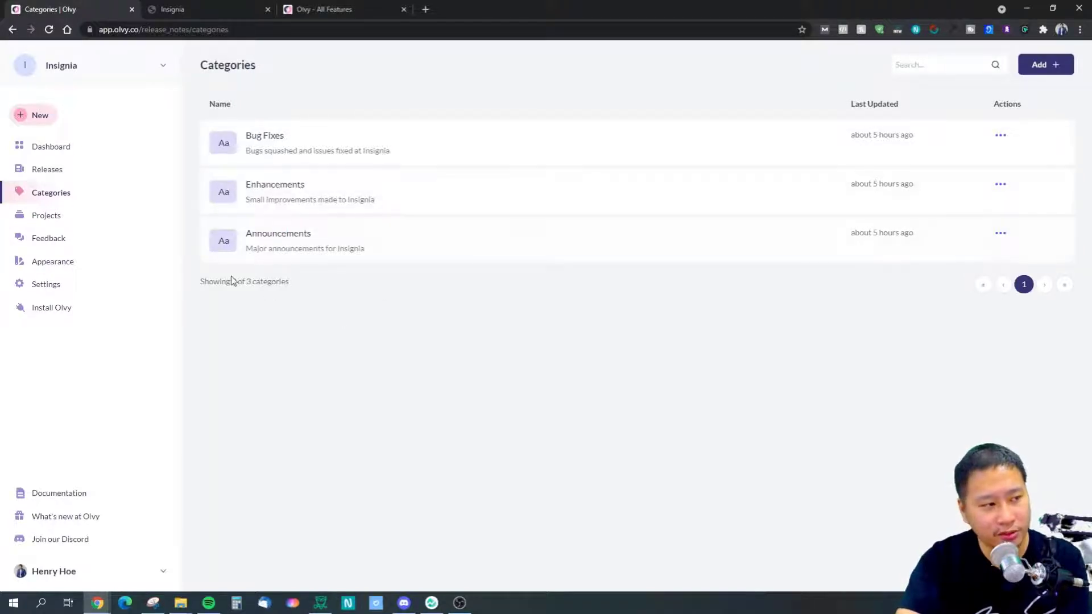
Filter the public Insignia releases page by the first listed category and the iOS App project
key("ctrl+Tab")
left_click(392, 212)
left_click(398, 241)
left_click(465, 212)
left_click(472, 293)
left_click(464, 210)
left_click(478, 213)
left_click(472, 242)
left_click(473, 243)
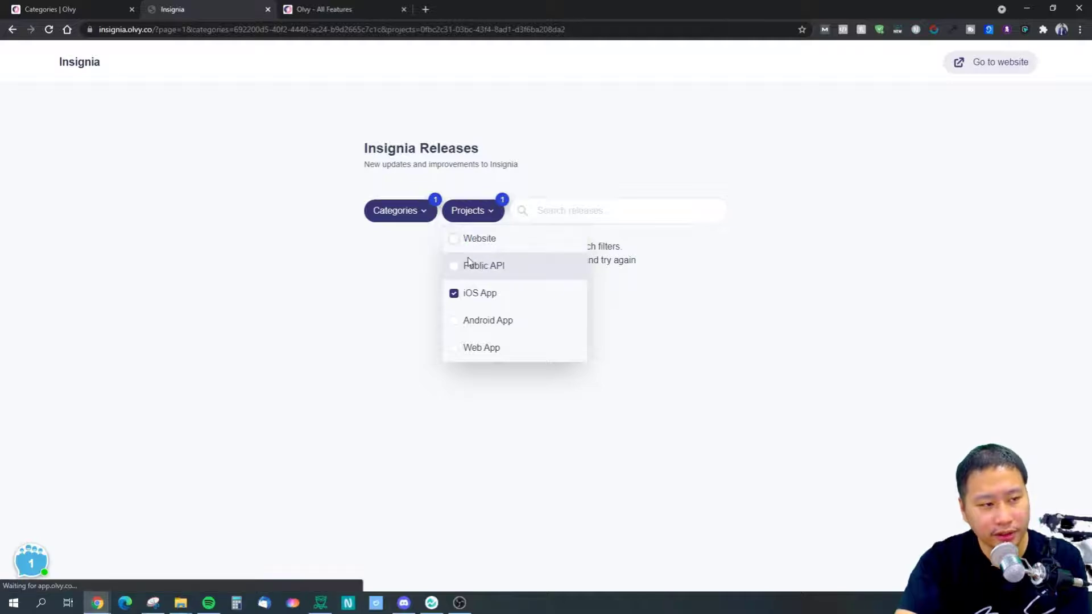
Clear the iOS App project filter and the category filter on the public releases page
left_click(455, 296)
left_click(399, 211)
left_click(380, 239)
left_click(278, 311)
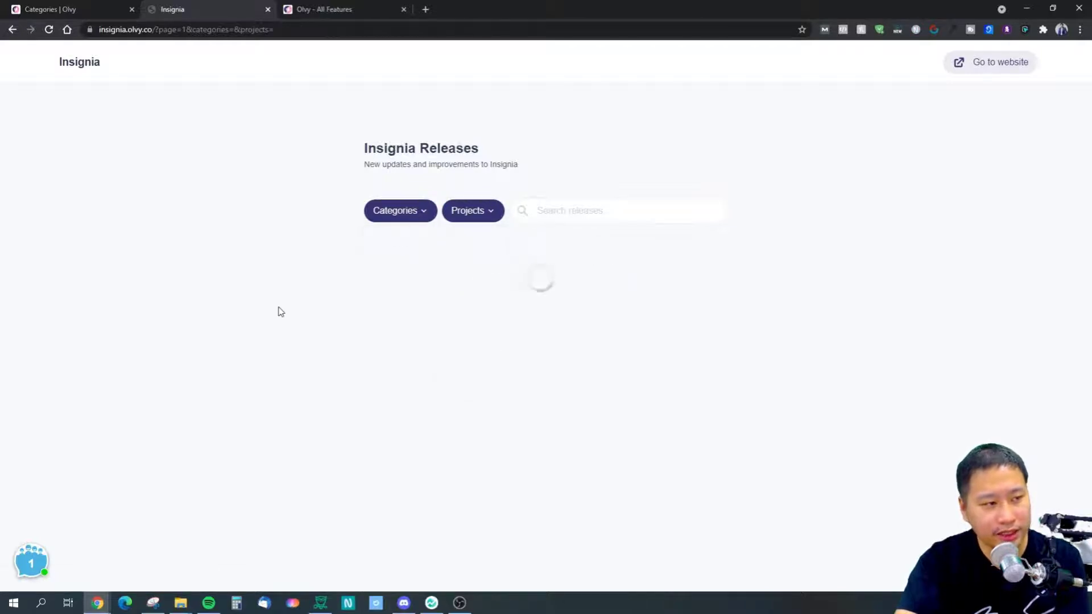
Return to the Olvy workspace and create a new release from the releases list
left_click(38, 14)
left_click(167, 6)
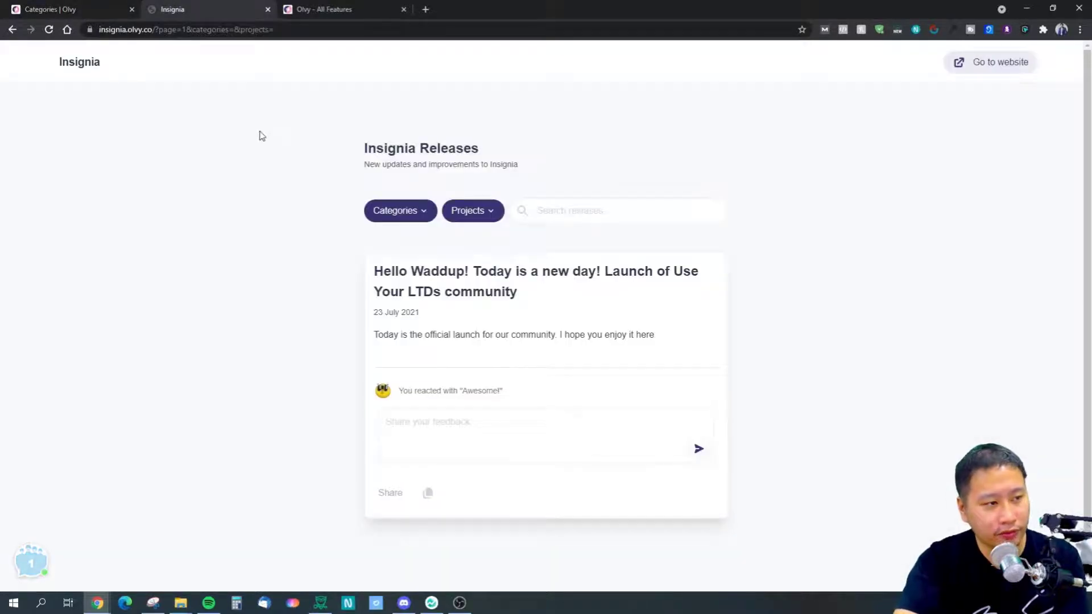
left_click(67, 7)
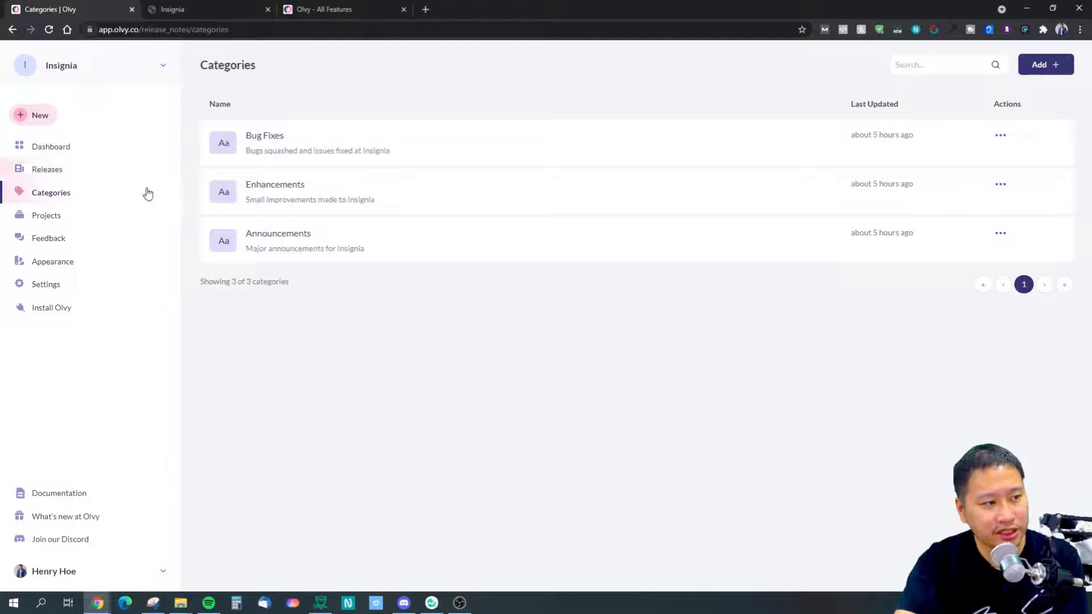
left_click(46, 174)
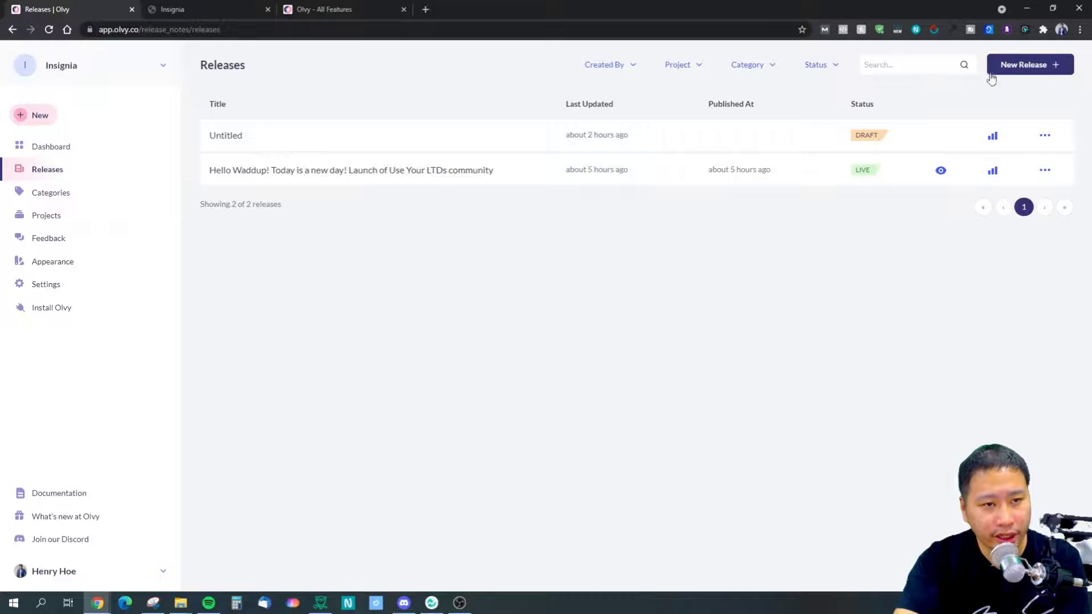
left_click(1035, 67)
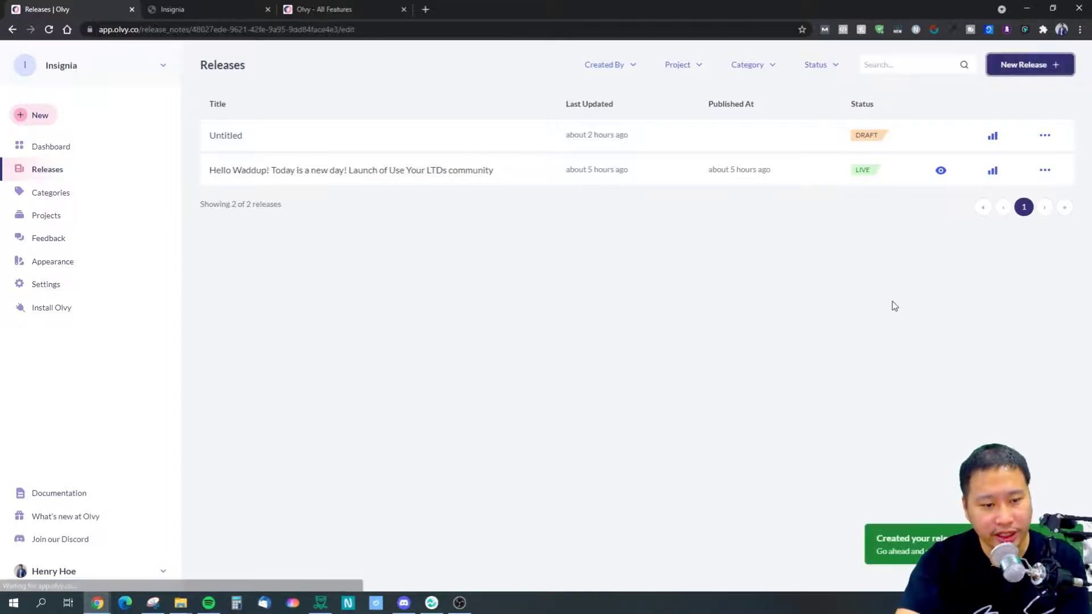
Examine the new release's settings, including version, featured link, scheduled publish date and expiration date, and its content editor
scroll(967, 398, "down", 3)
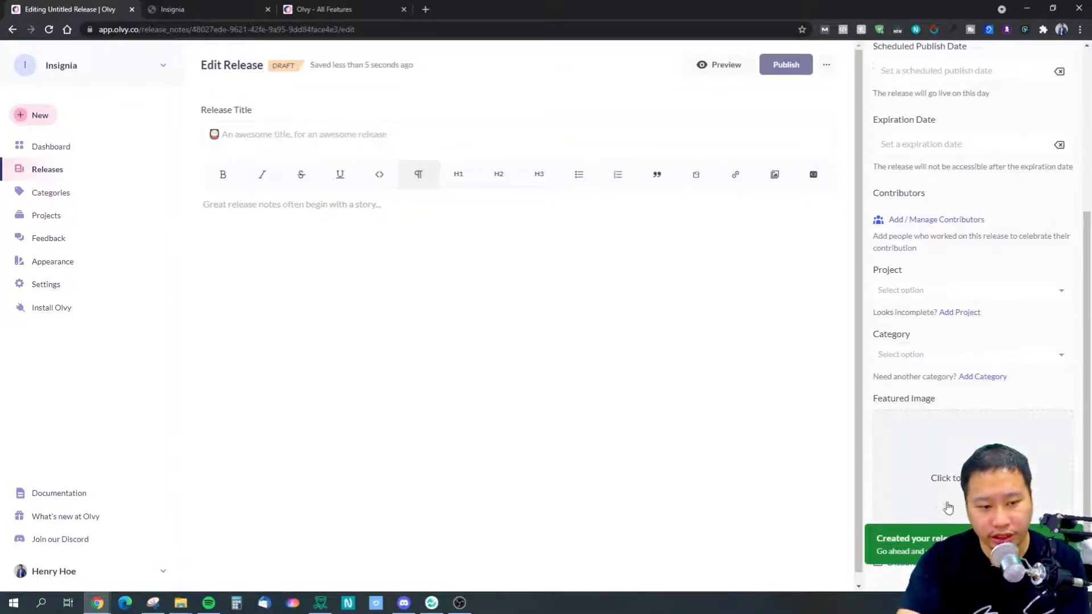
scroll(916, 330, "up", 2)
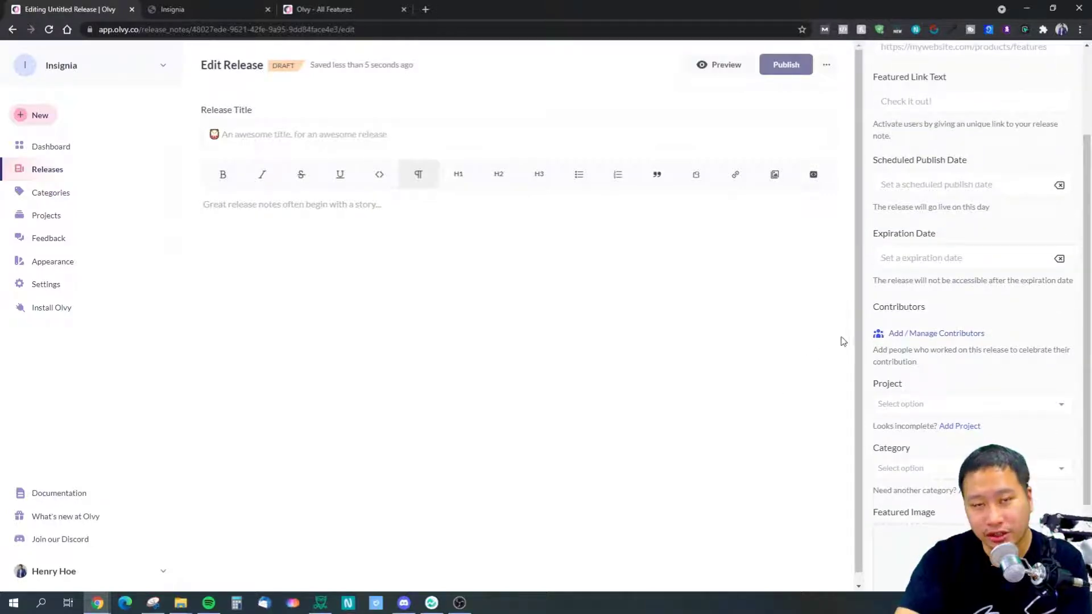
scroll(966, 334, "up", 2)
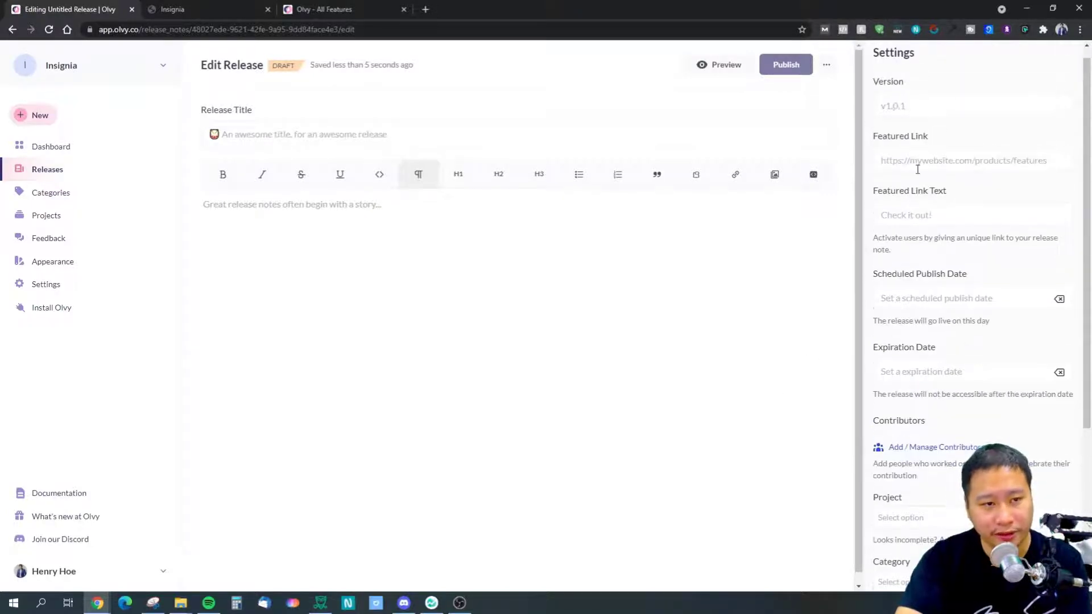
left_click(914, 106)
key("Tab")
key("Tab")
key("Tab")
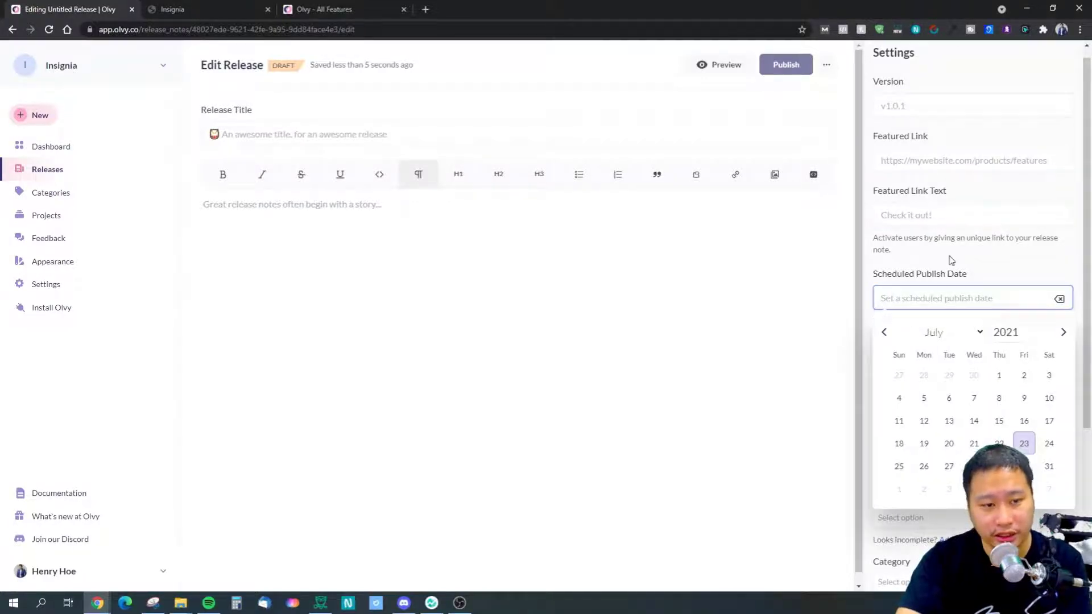
left_click(951, 260)
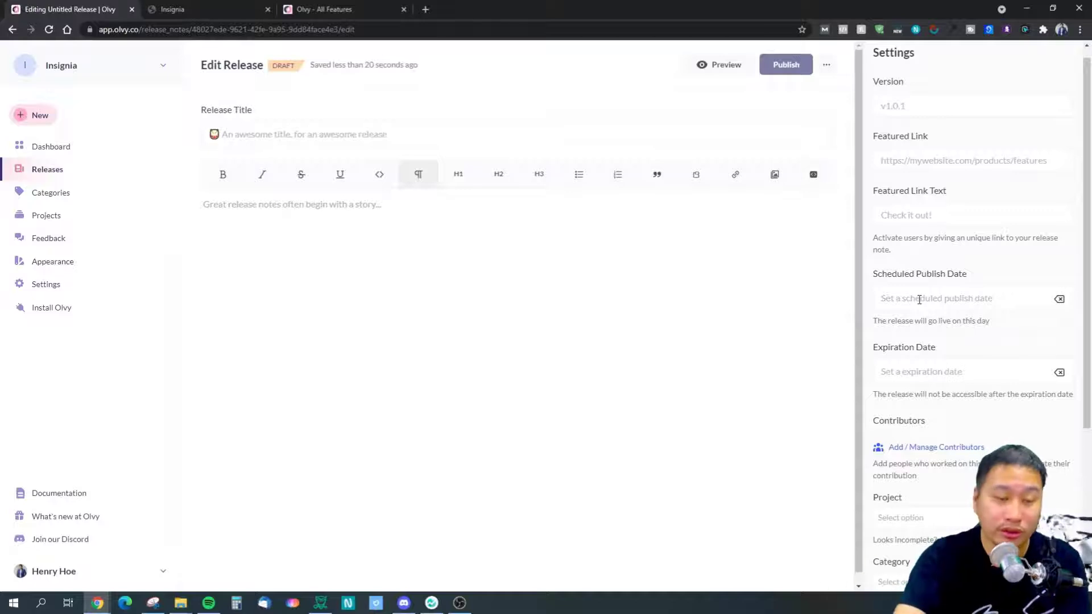
left_click(928, 373)
left_click(905, 336)
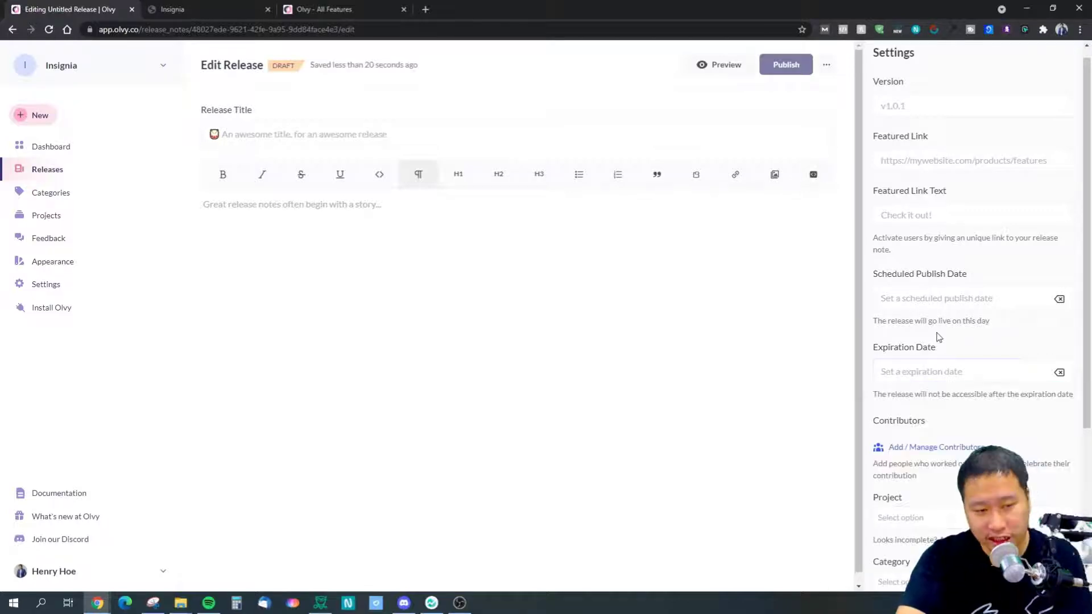
scroll(920, 337, "down", 3)
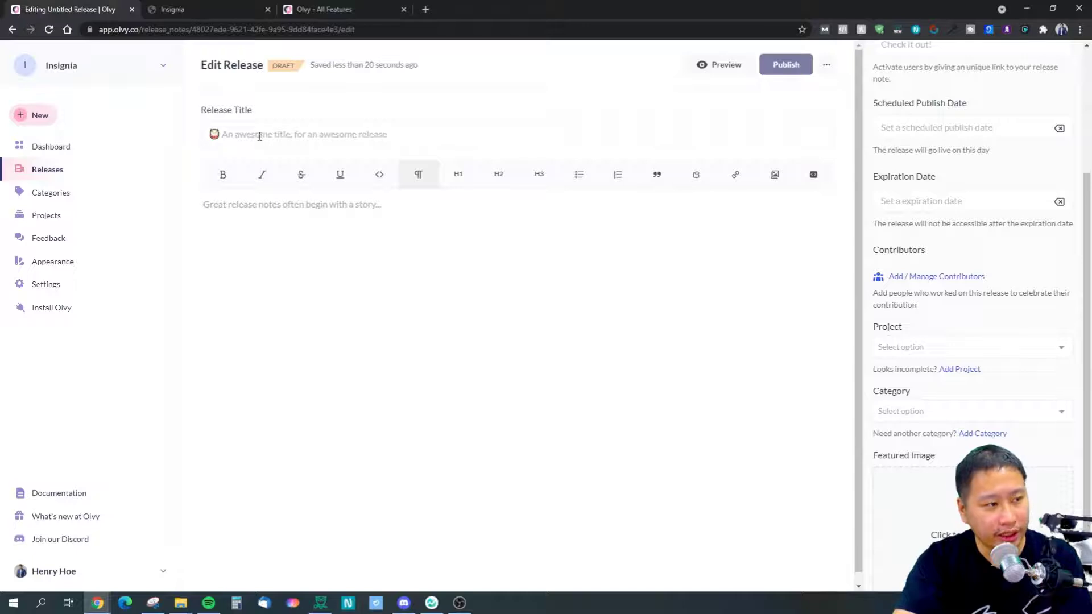
left_click(259, 205)
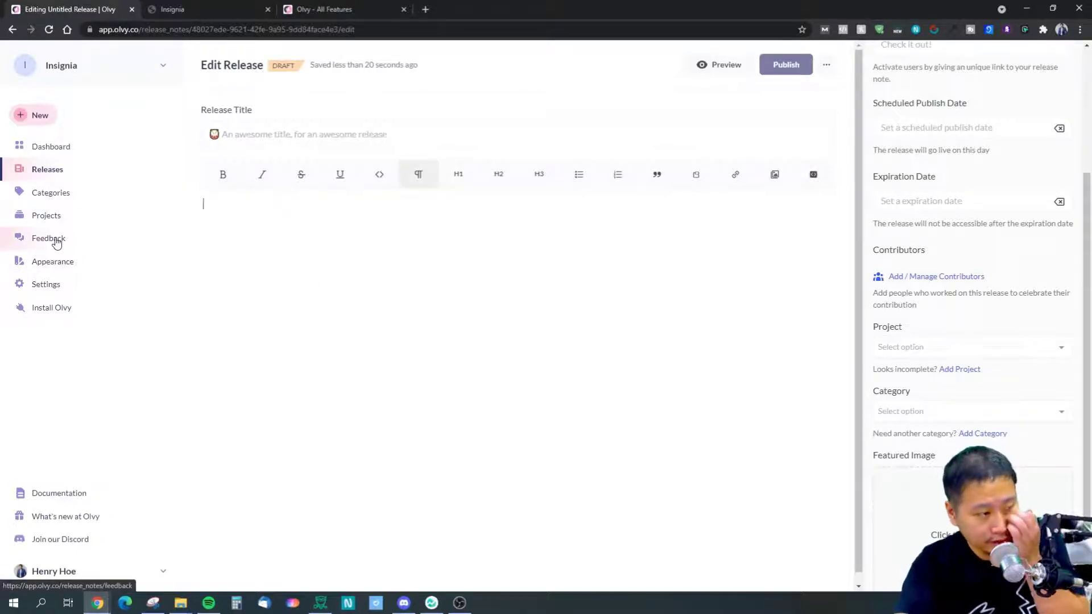
Look over the release page's appearance settings, leave them without saving, and view the feedback list
left_click(57, 264)
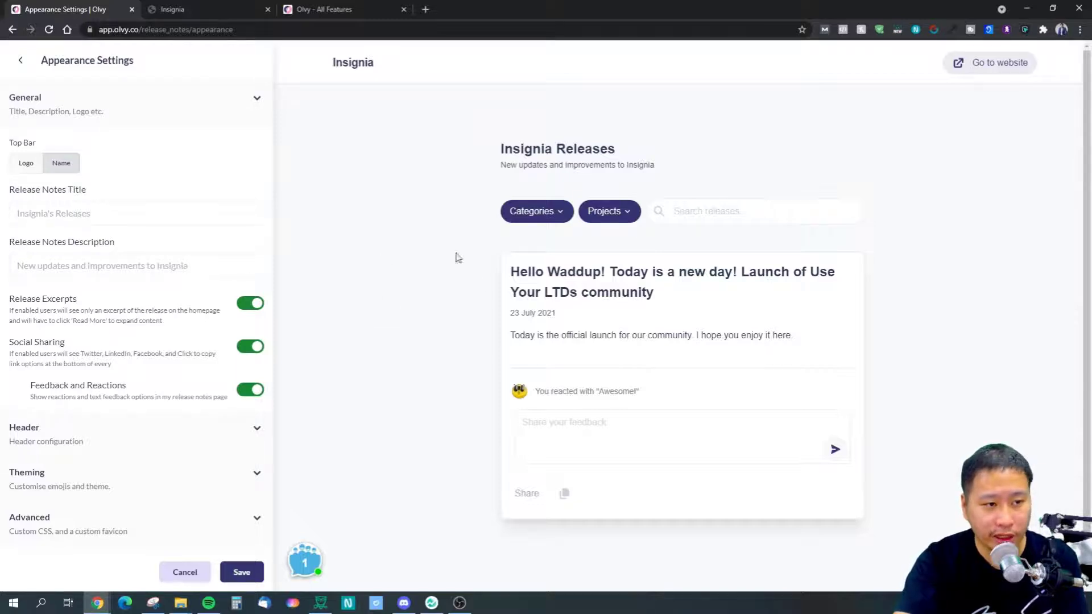
left_click(19, 62)
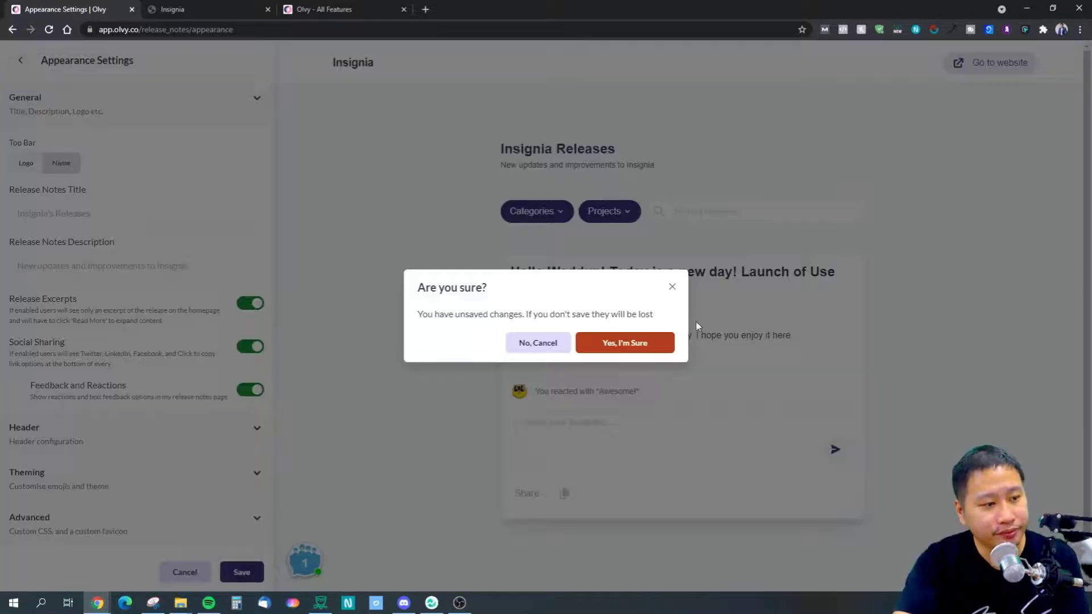
left_click(667, 351)
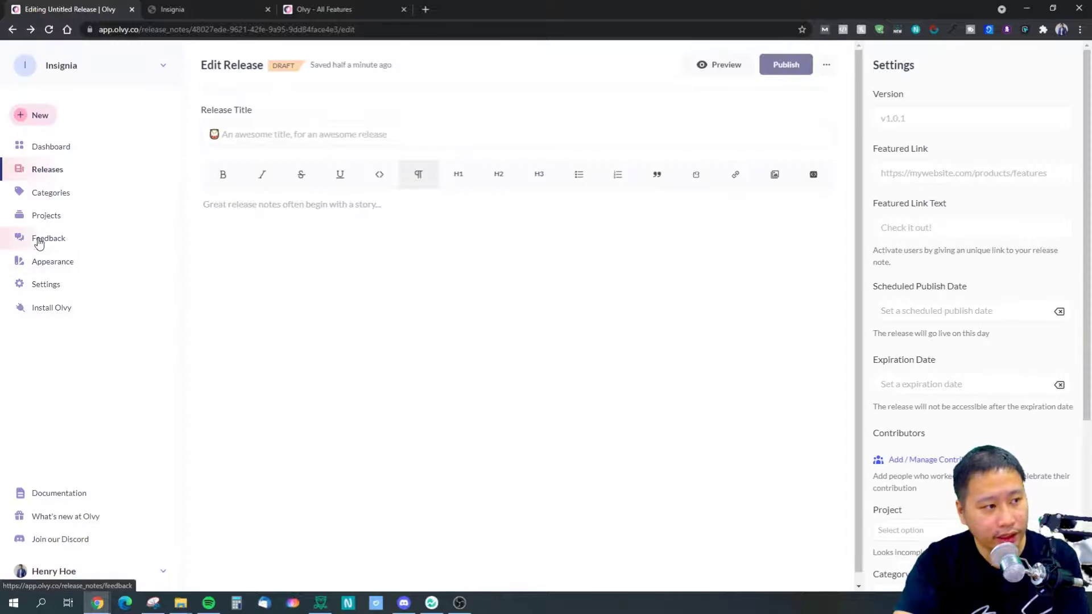
left_click(63, 241)
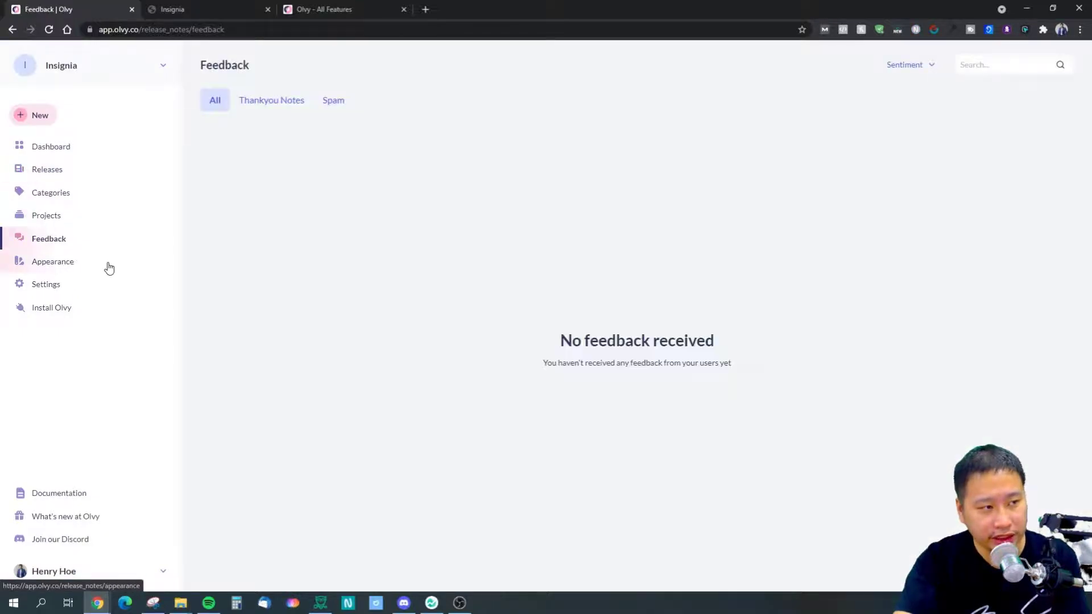
Submit the feedback "Thanks for this!" on the community launch release on the public Insignia releases page
left_click(189, 9)
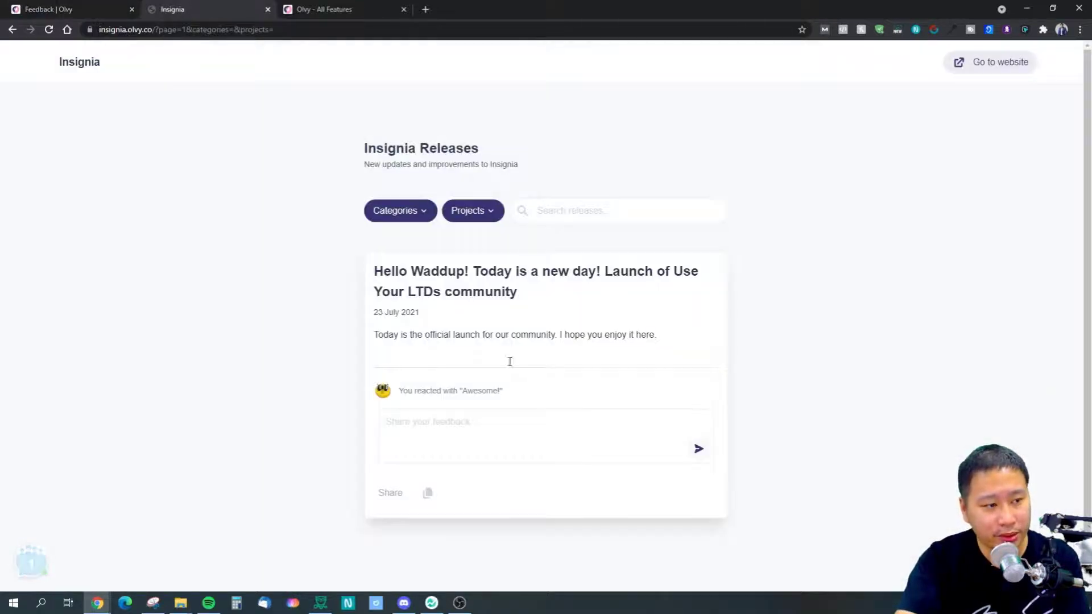
left_click(479, 441)
type("T")
type("hanks for you")
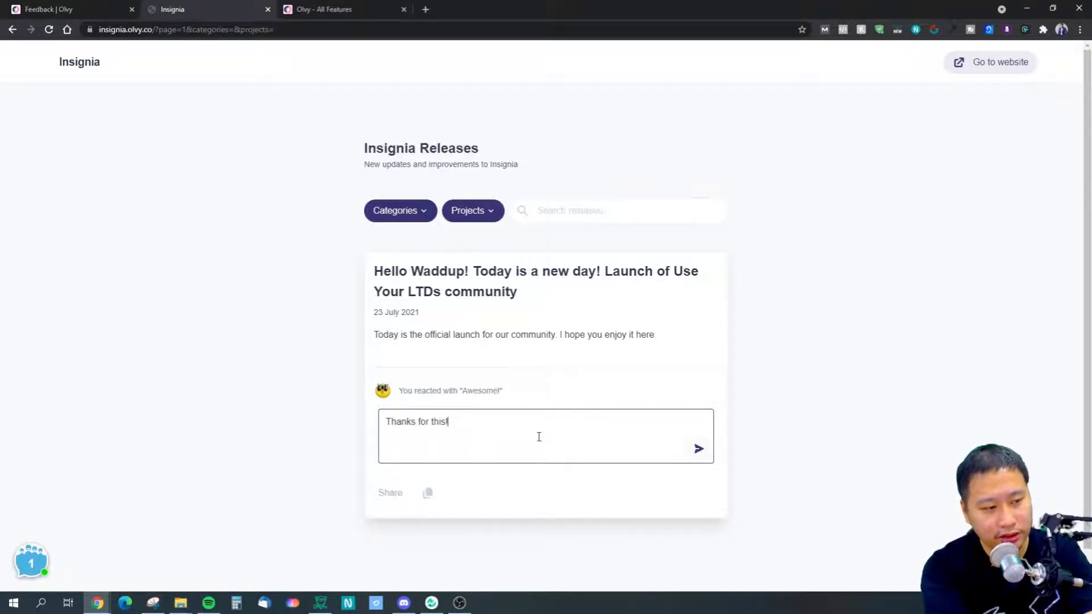
left_click(699, 448)
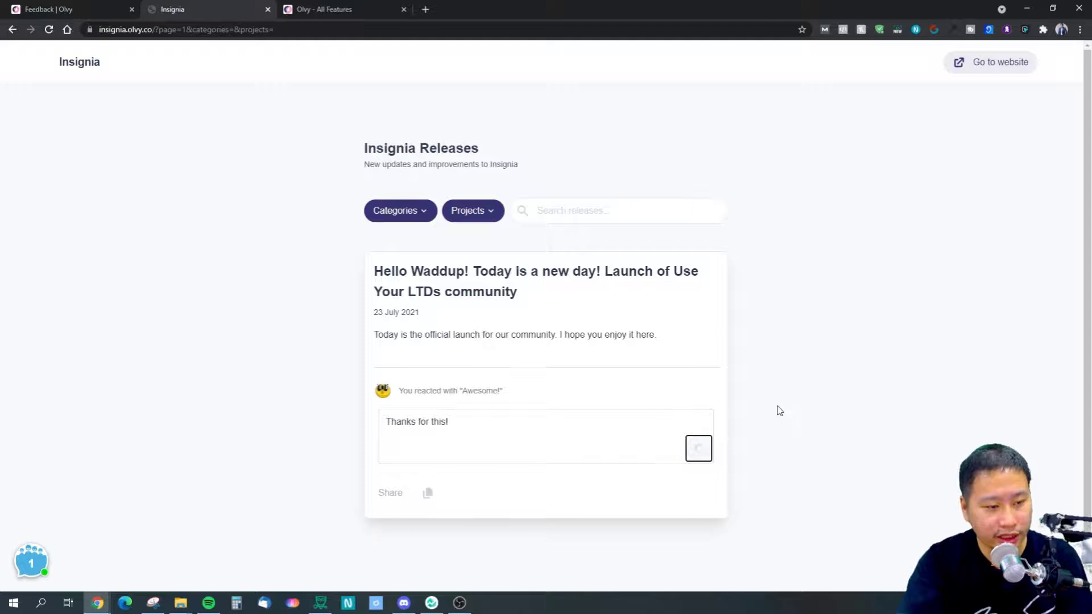
Refresh the workspace's feedback list and inspect the submitted feedback's text and sentiment rating
left_click(1, 4)
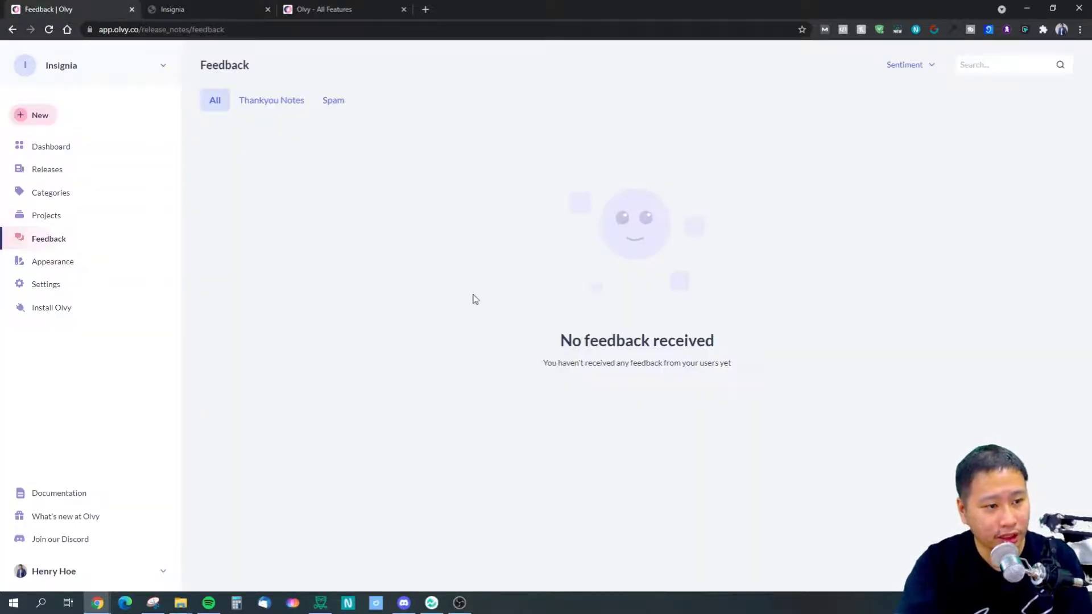
left_click(49, 29)
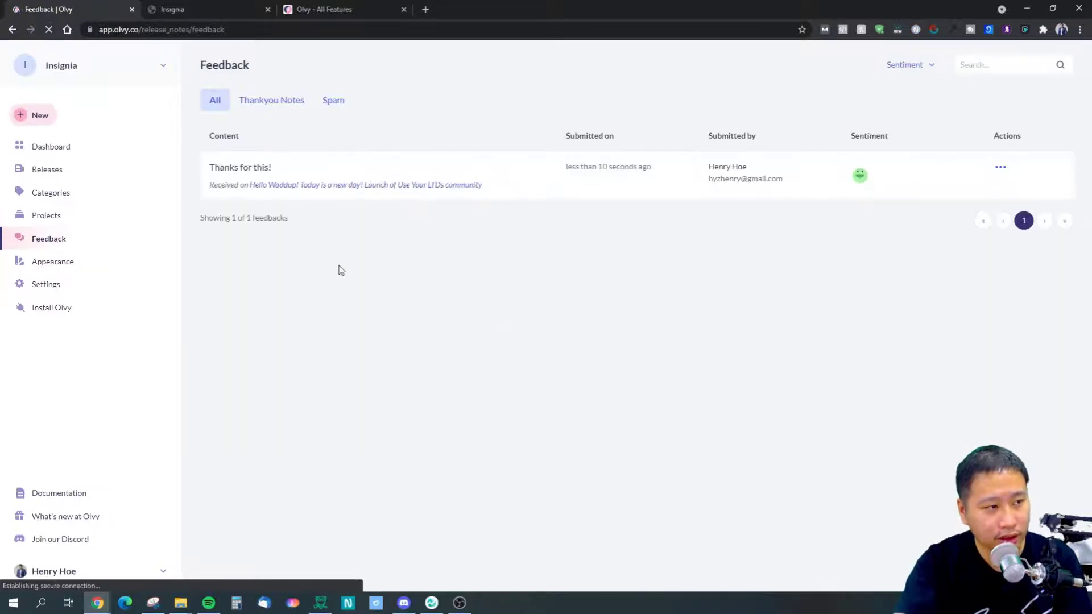
left_click_drag(235, 167, 339, 171)
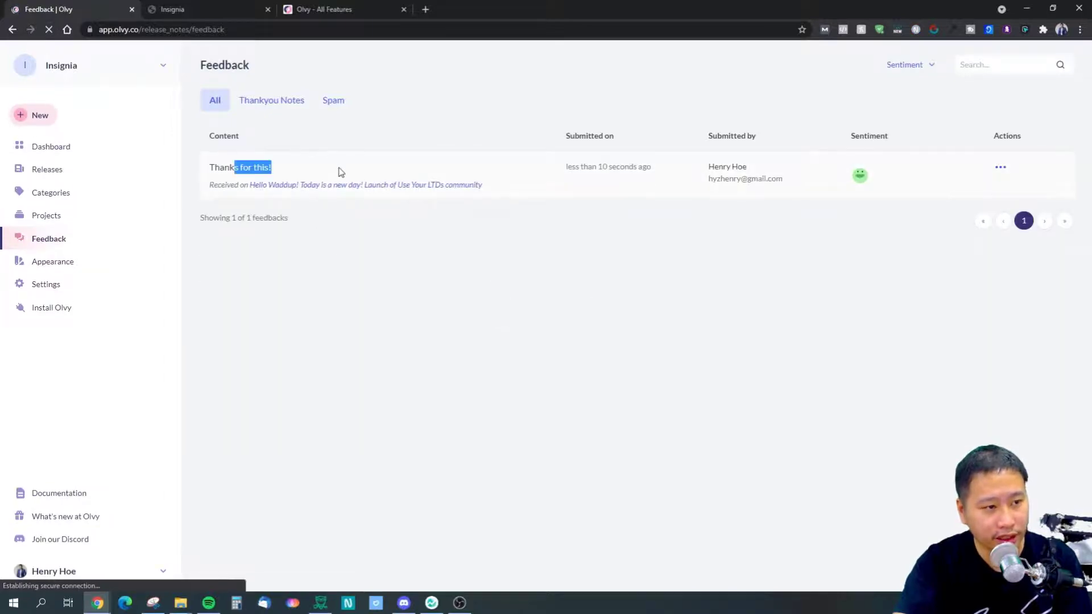
mouse_move(863, 181)
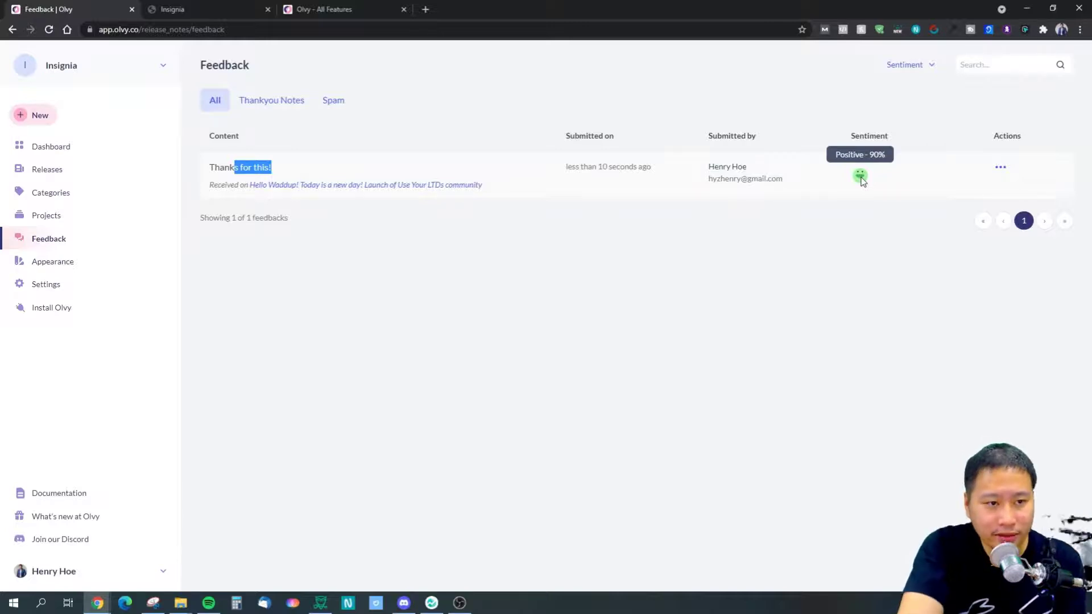
Check the analytics dashboard and return to the feedback list
left_click(63, 147)
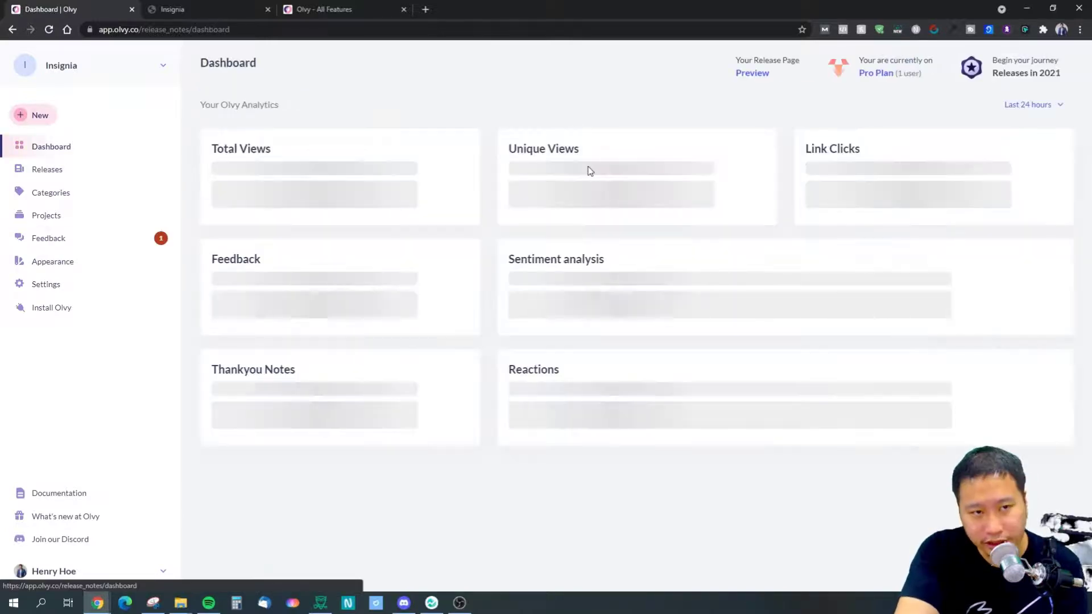
left_click(71, 239)
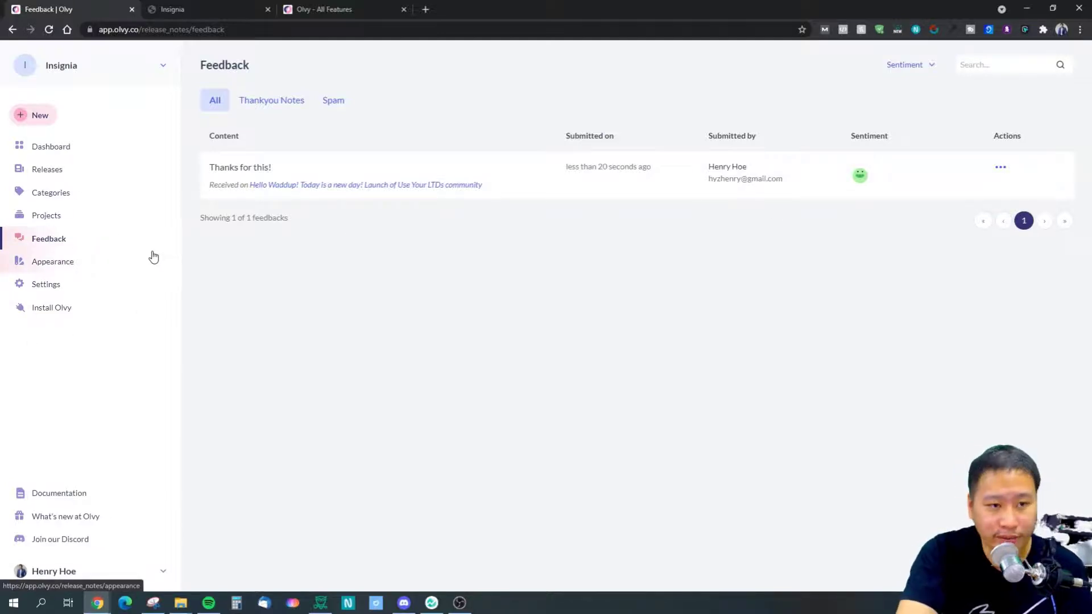
left_click(59, 261)
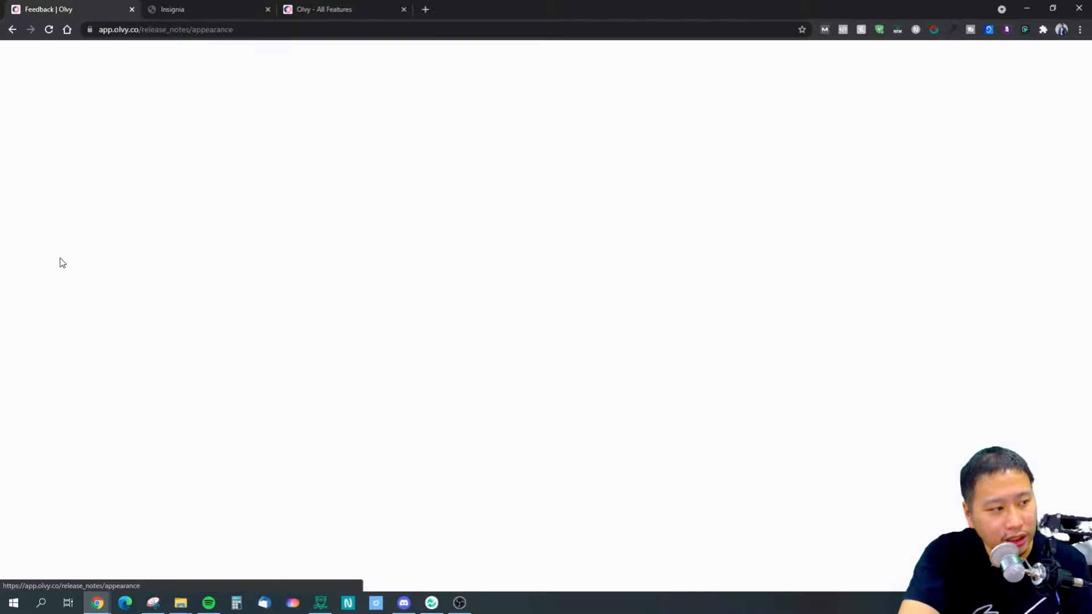
left_click(19, 61)
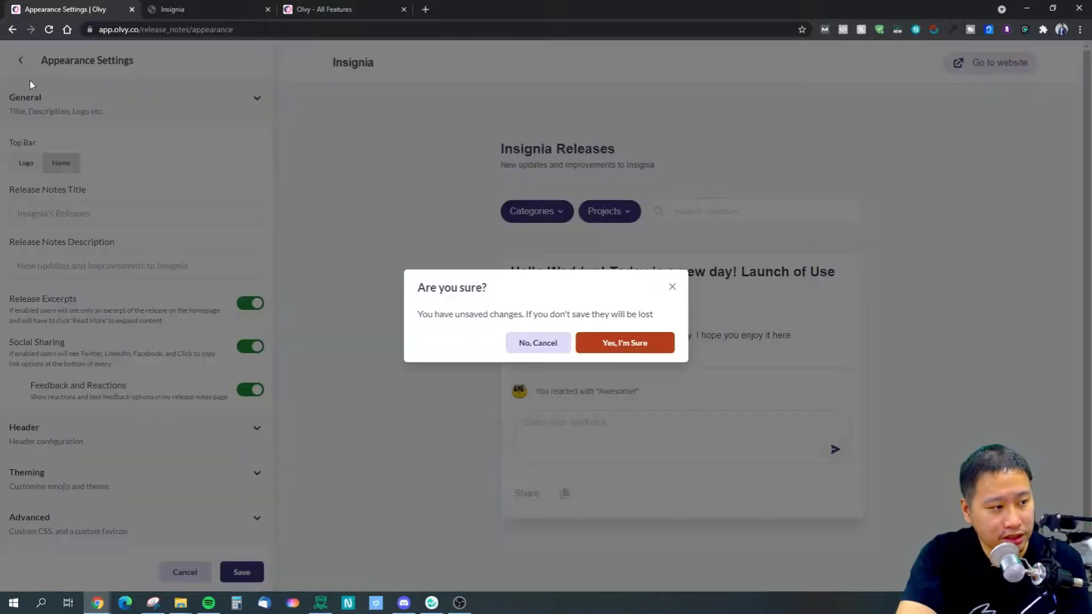
left_click(591, 347)
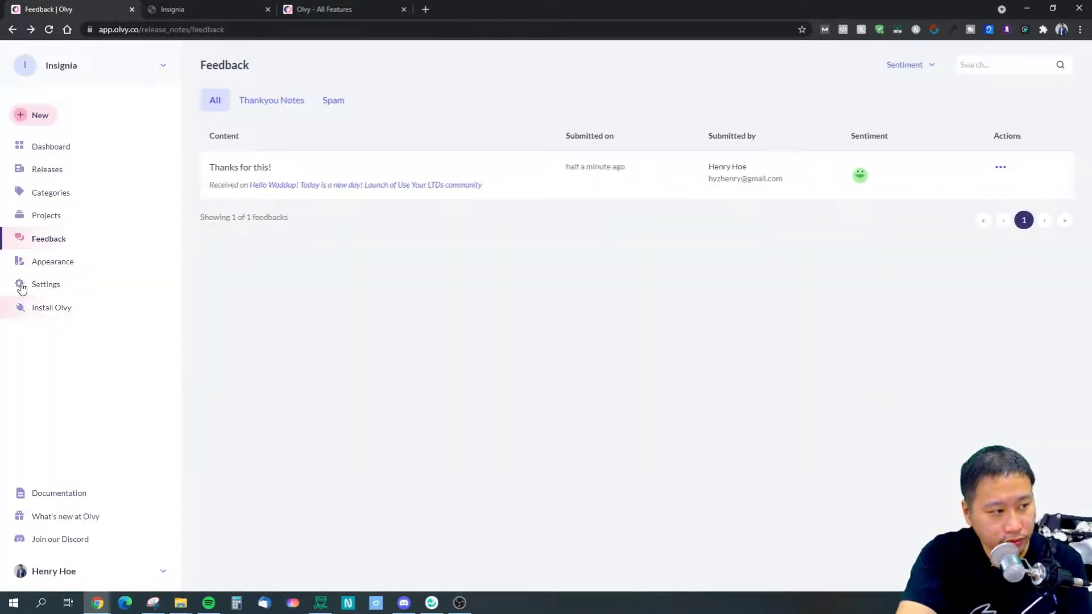
Open the Olvy installation page, preview the default modal What's New widget, and close the preview
left_click(55, 312)
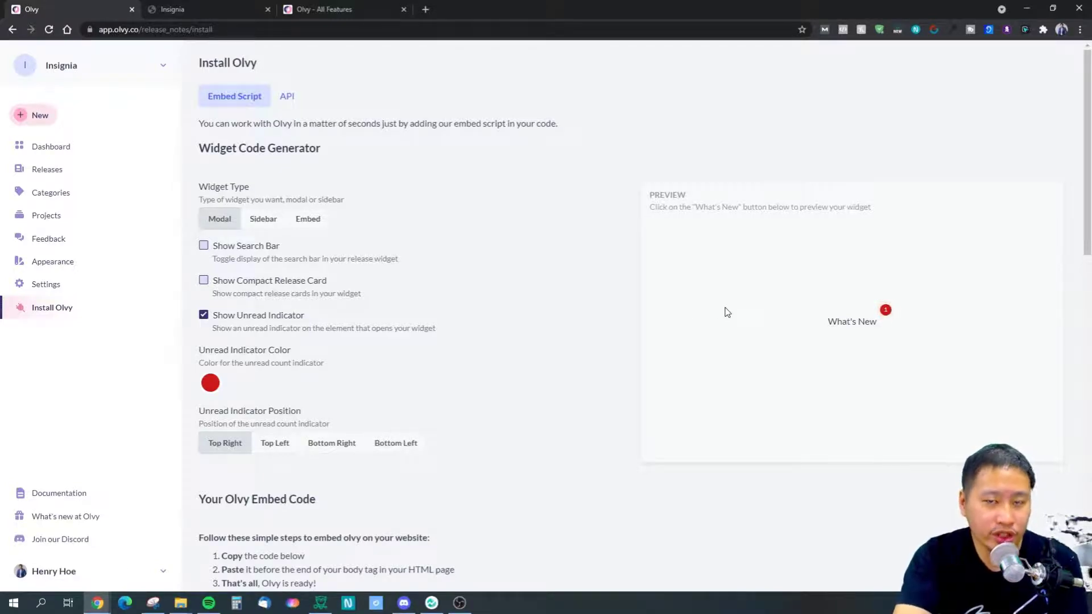
left_click(859, 327)
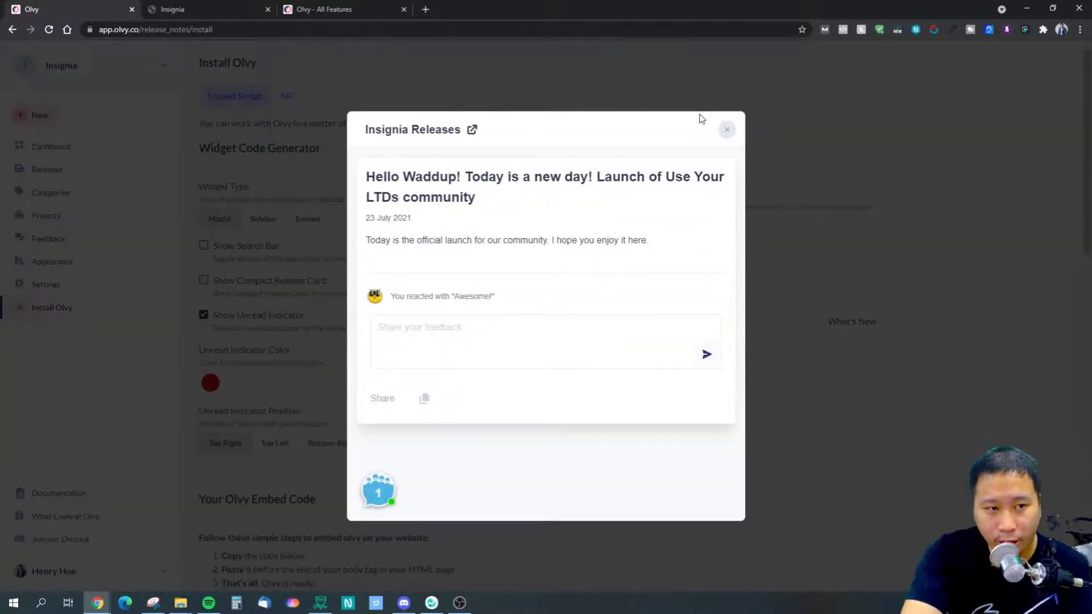
left_click(727, 130)
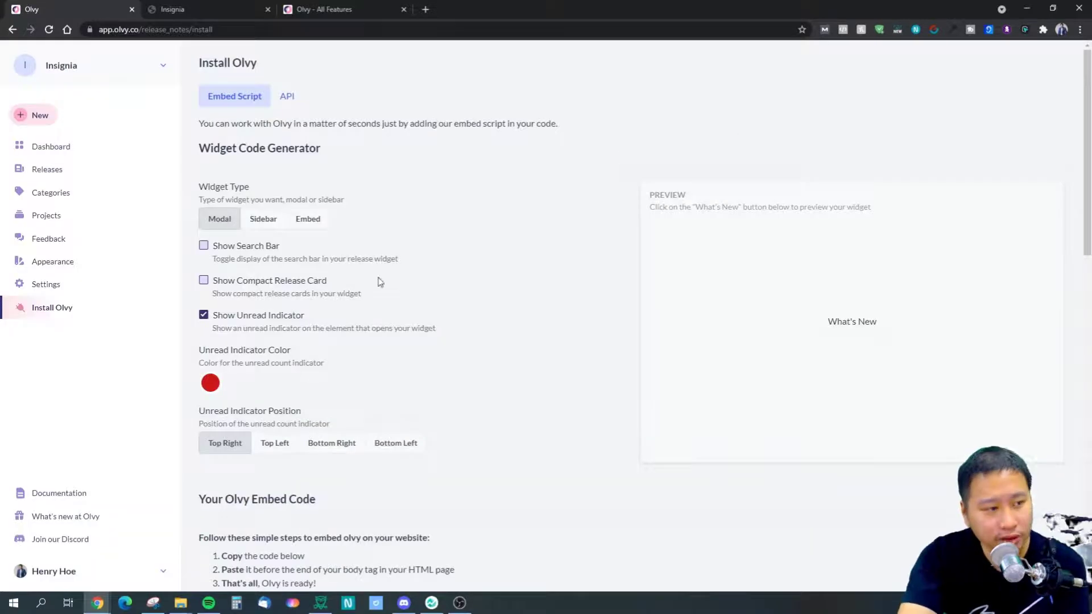
Enable the search bar for the modal widget, leave compact release cards off, and preview the widget
left_click(204, 246)
left_click(204, 280)
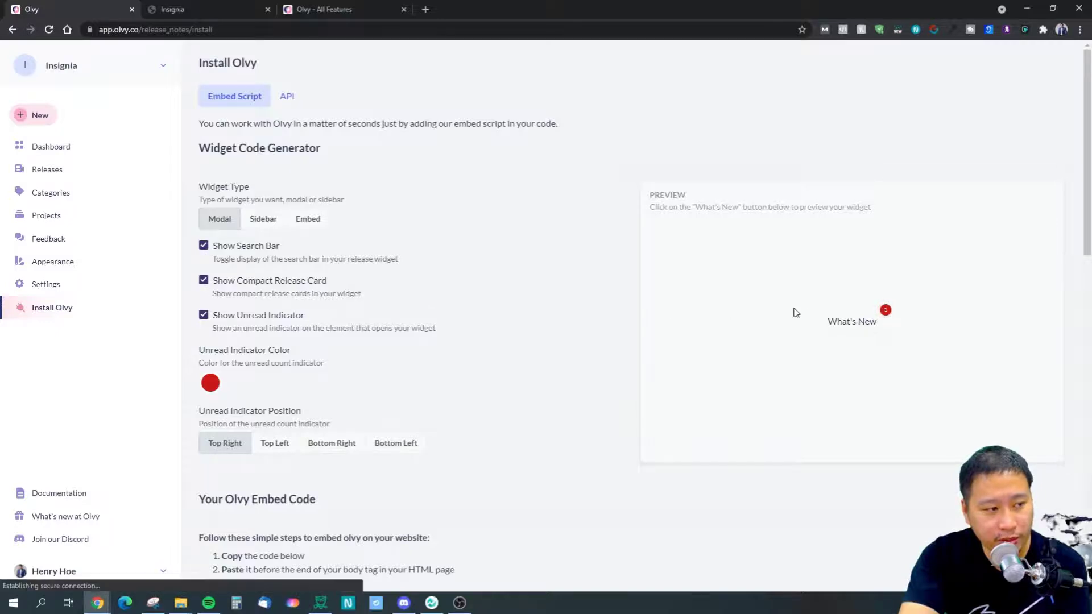
left_click(305, 283)
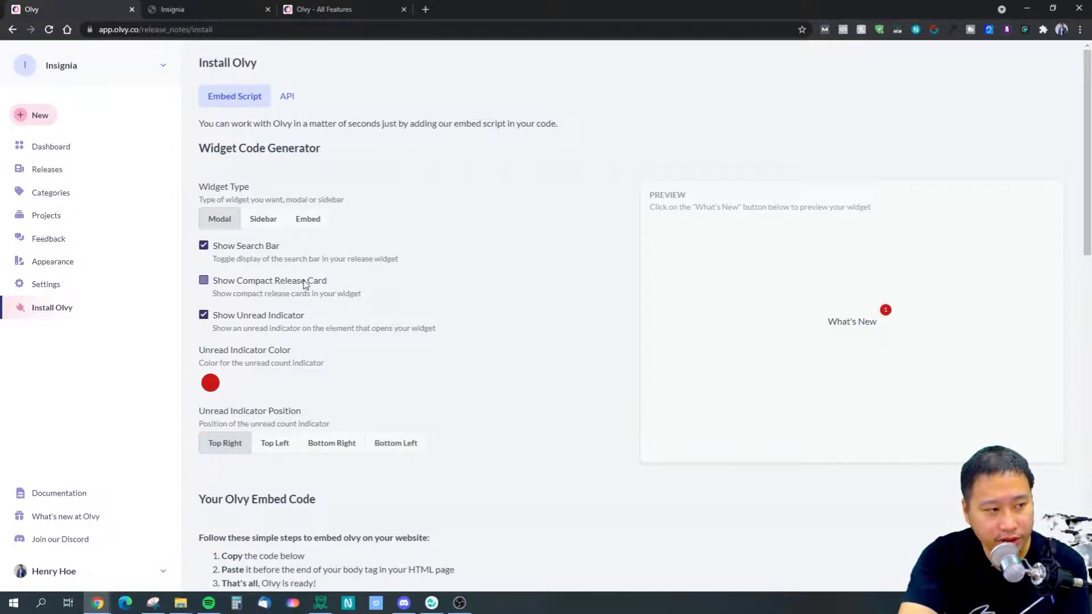
left_click(856, 321)
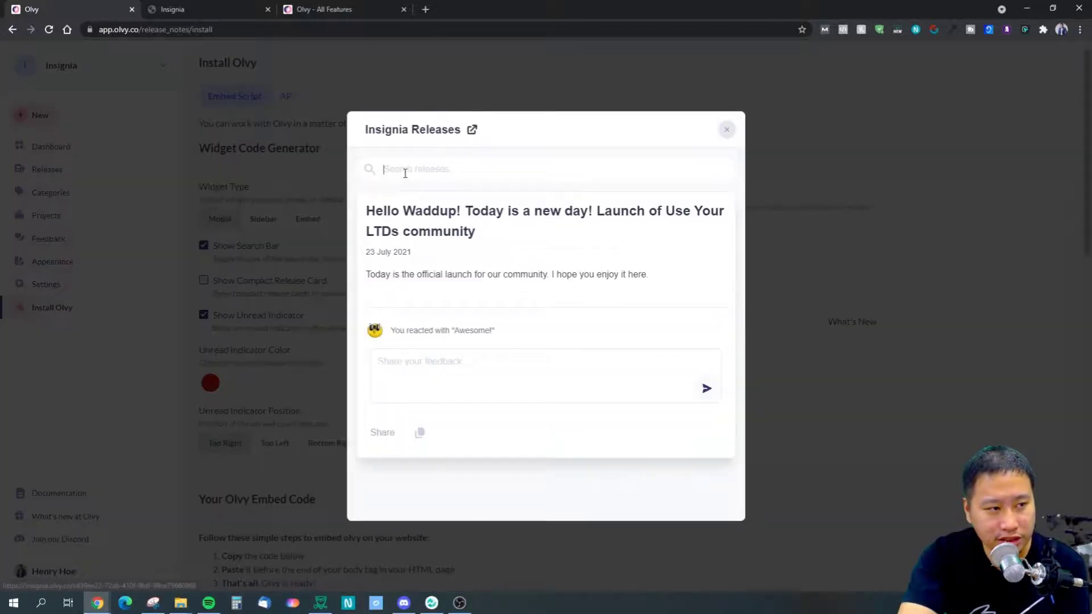
left_click(726, 131)
Enable compact release cards, preview the modal widget, and check the full launch release from its card
left_click(204, 281)
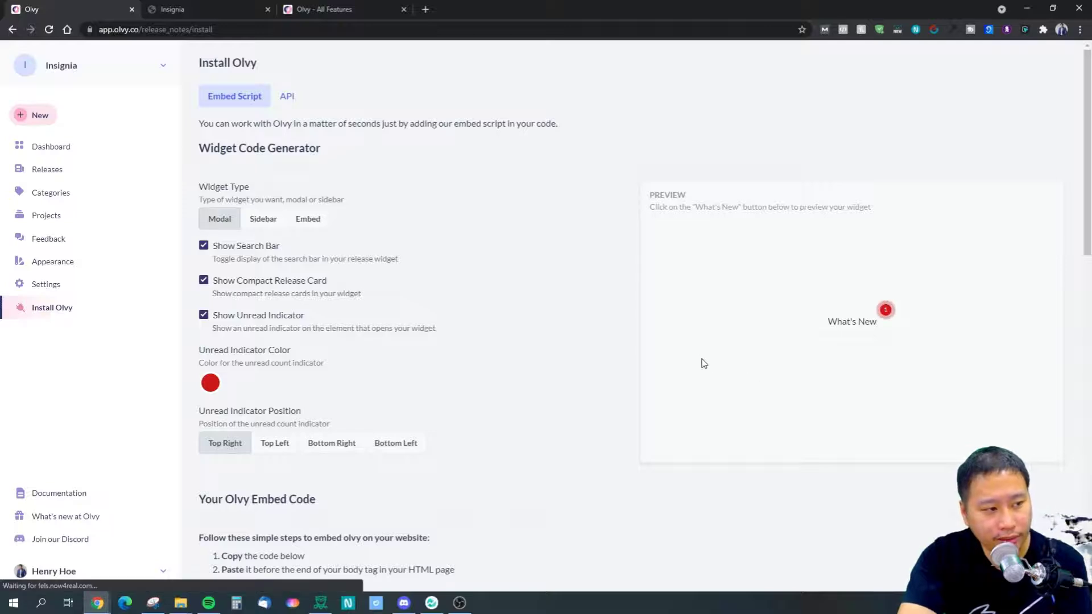
left_click(842, 322)
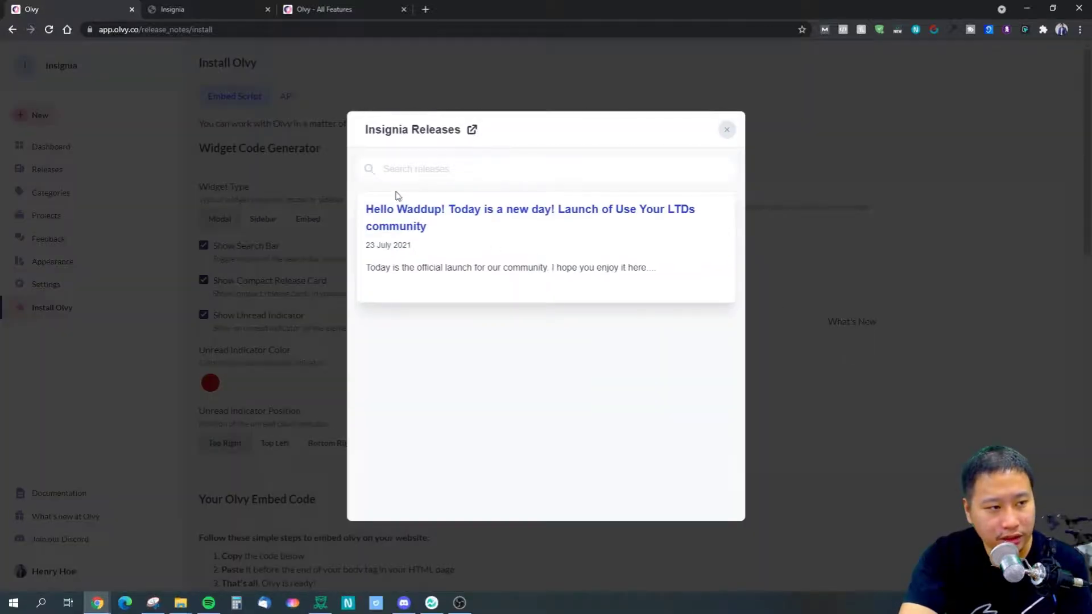
left_click(449, 212)
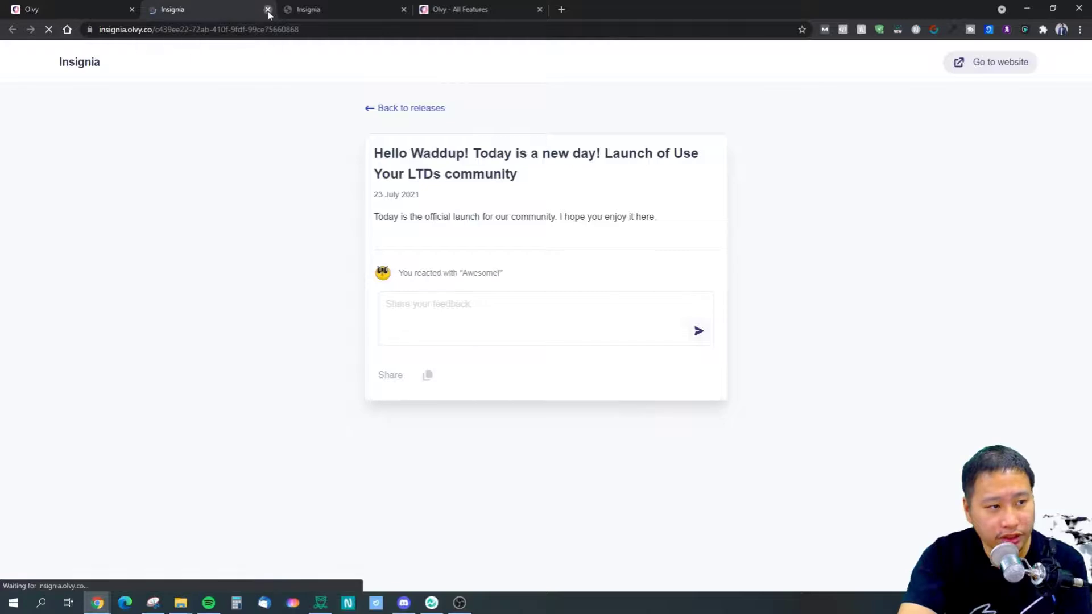
left_click(268, 10)
double_click(515, 267)
left_click(550, 267)
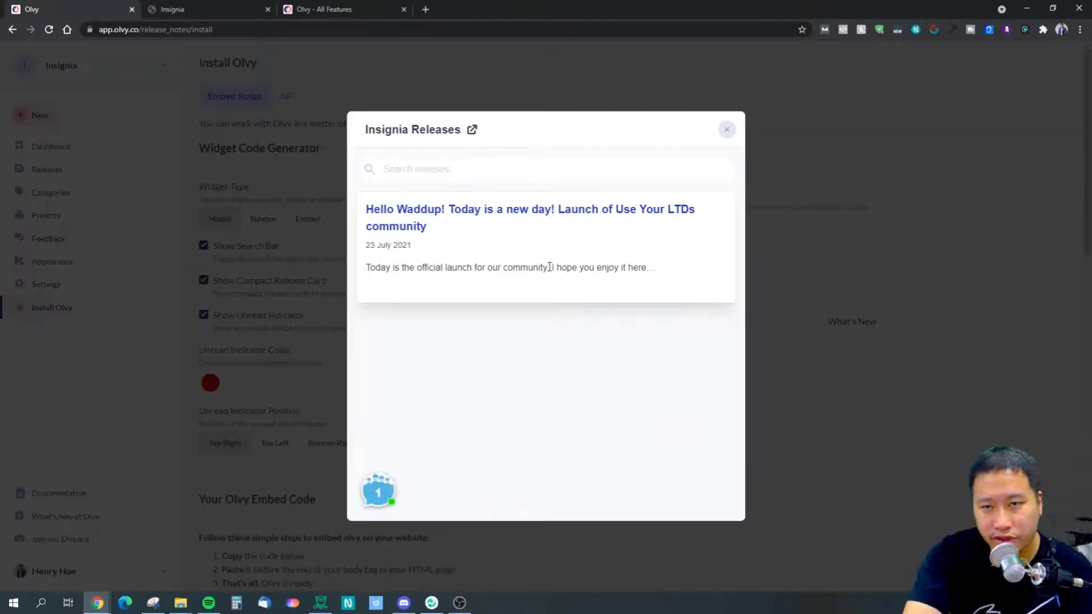
left_click(728, 131)
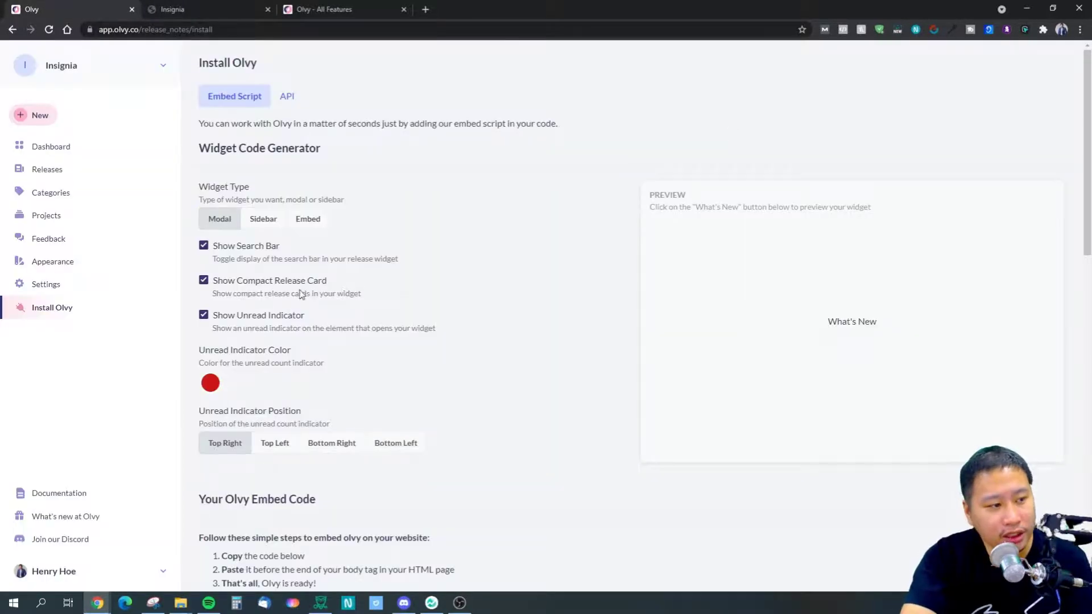
Set the widget type to Sidebar with the search bar and compact release cards off, and preview it
left_click(265, 222)
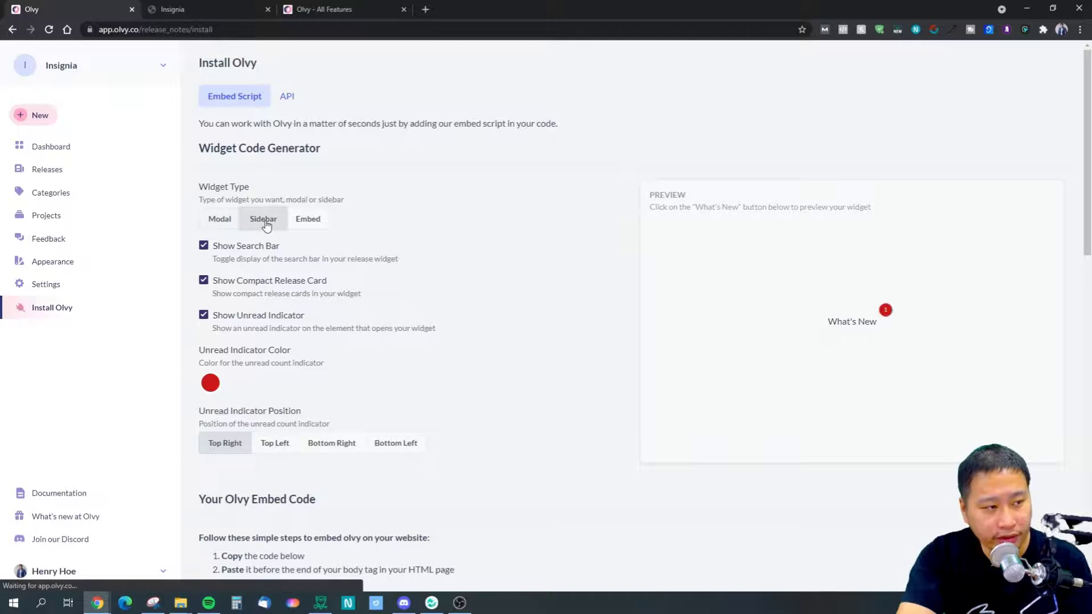
left_click(204, 279)
left_click(204, 246)
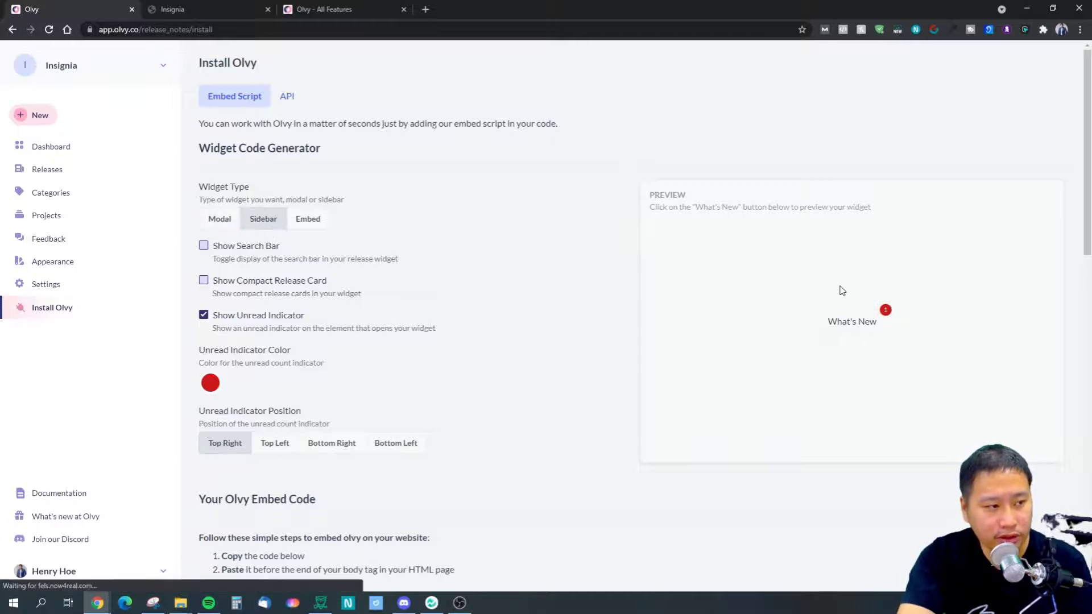
left_click(851, 319)
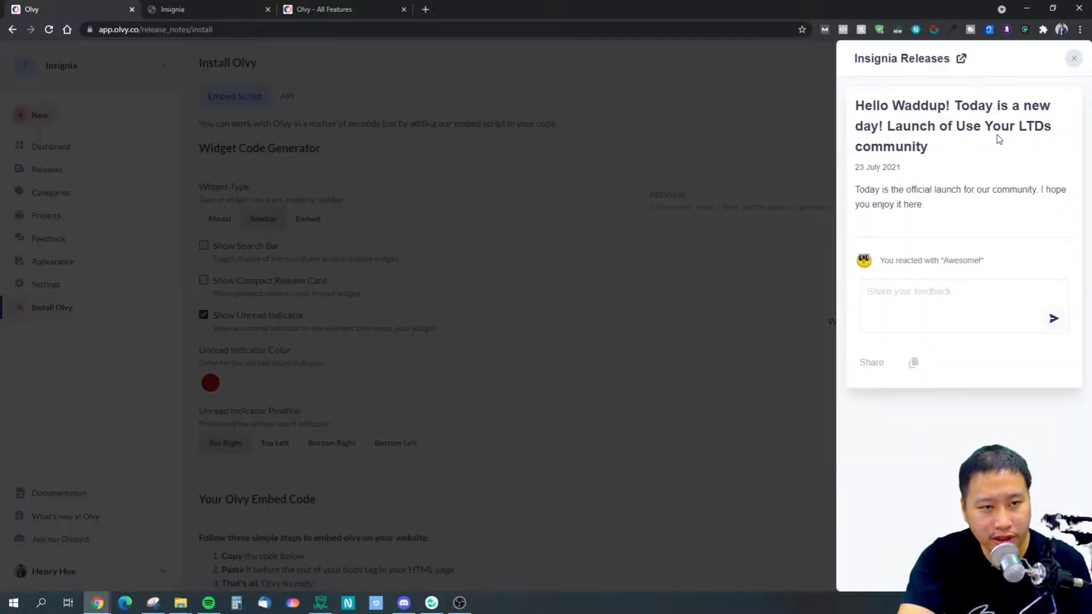
left_click(1074, 61)
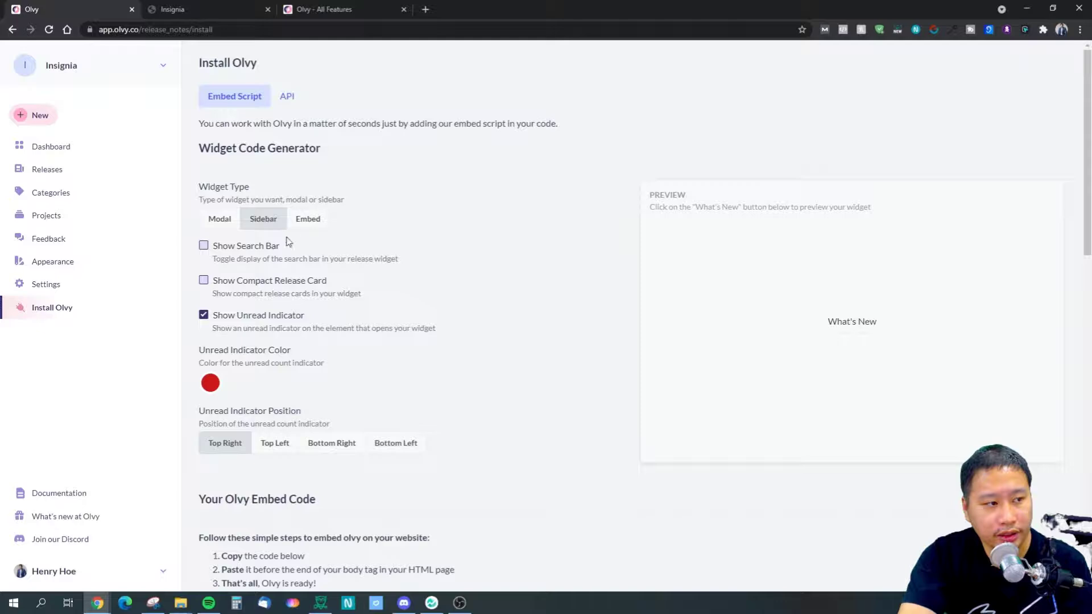
Switch the widget type to Embed and review its inline preview and the generated embed code
left_click(308, 219)
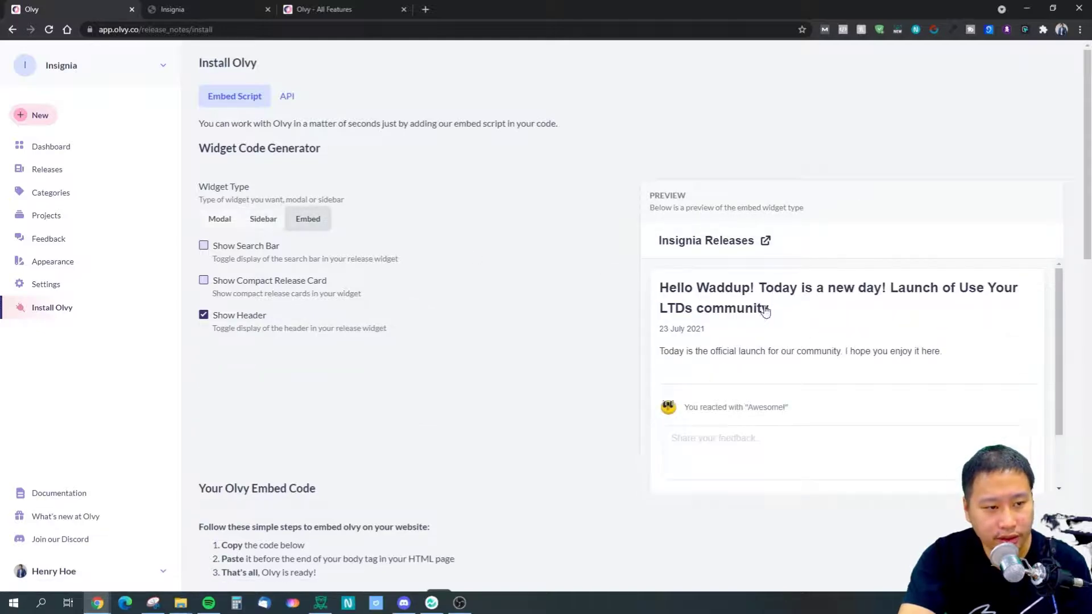
scroll(783, 324, "down", 5)
scroll(740, 342, "up", 2)
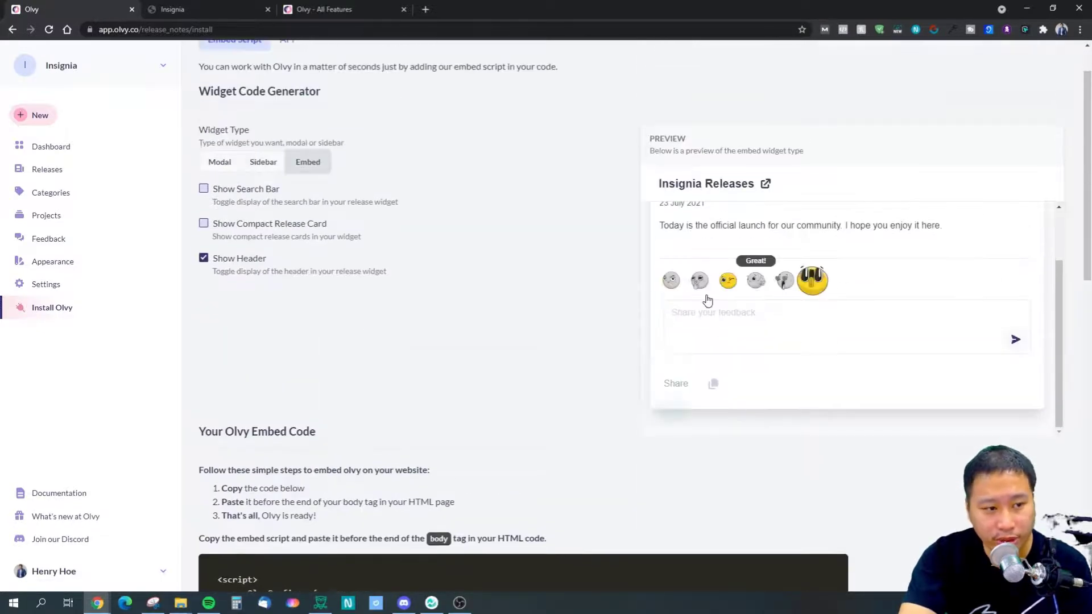
scroll(531, 399, "down", 10)
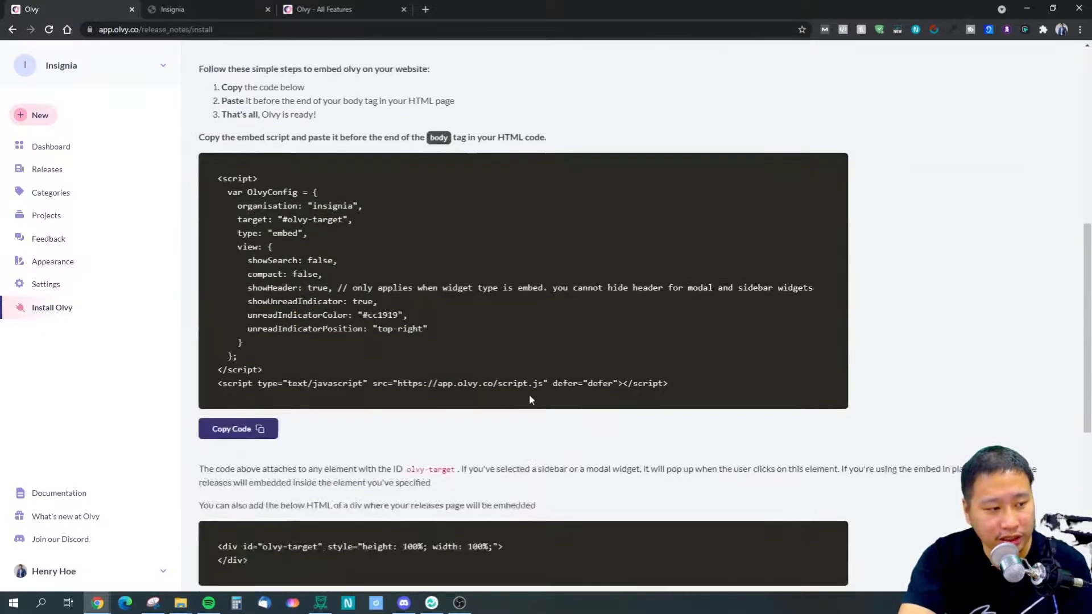
scroll(531, 400, "down", 3)
scroll(531, 400, "up", 15)
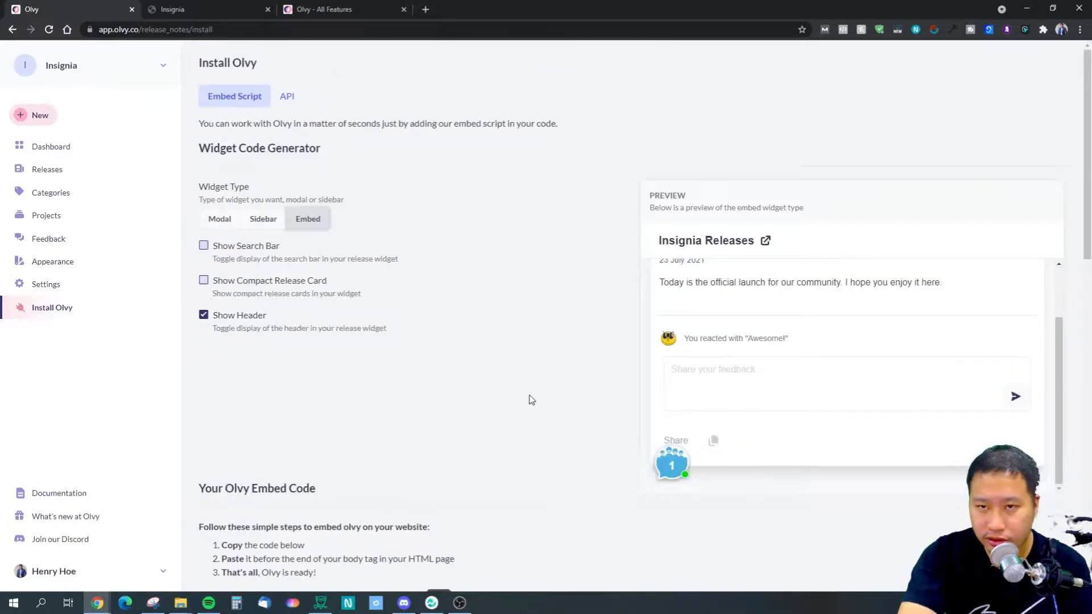
Highlight the whole generated embed script, and set the widget type back to Modal
scroll(524, 358, "down", 8)
left_click_drag(218, 181, 537, 397)
left_click_drag(693, 387, 218, 181)
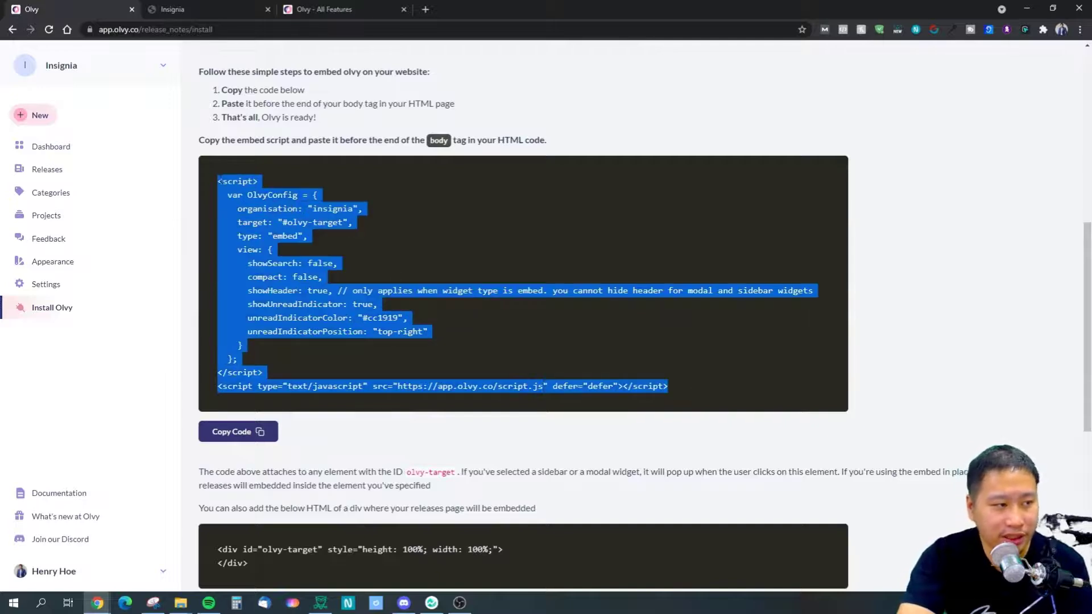
scroll(614, 315, "up", 8)
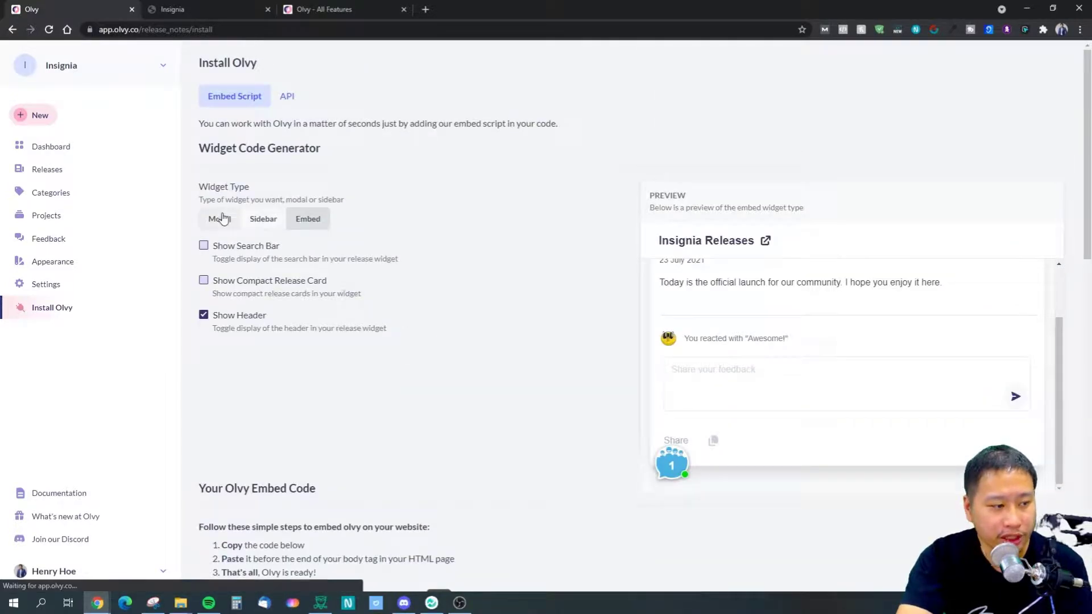
left_click(223, 220)
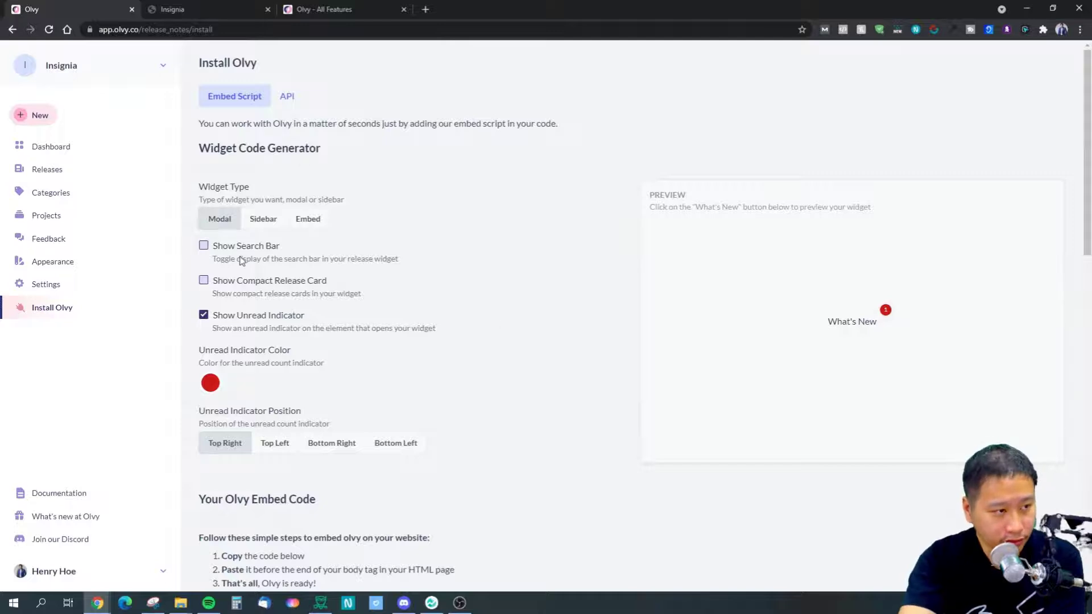
Look through the API reference for the organisation, release notes, projects and categories requests
left_click(287, 97)
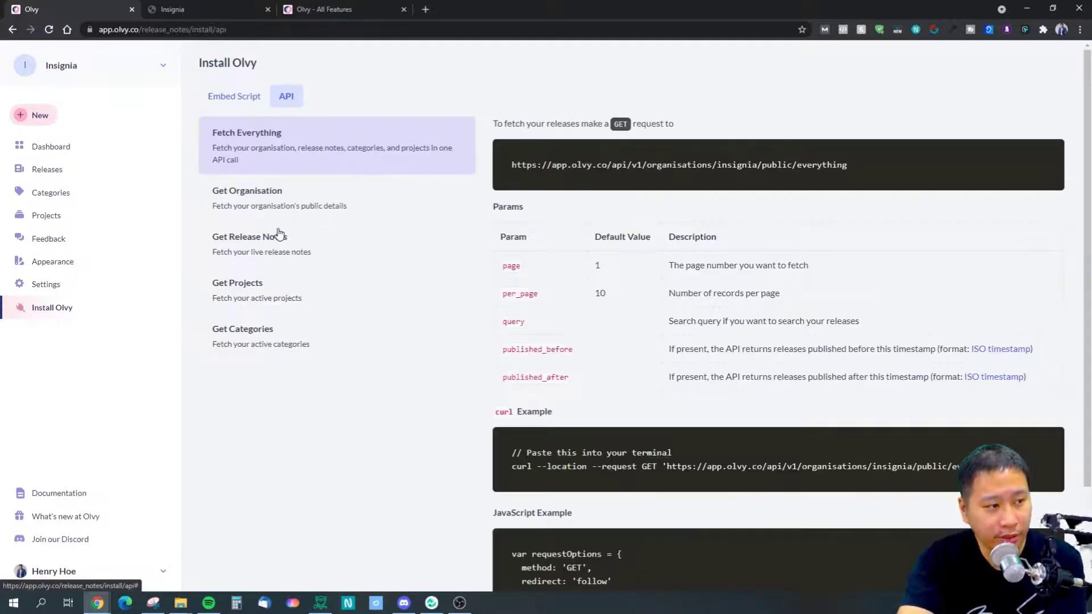
left_click(286, 196)
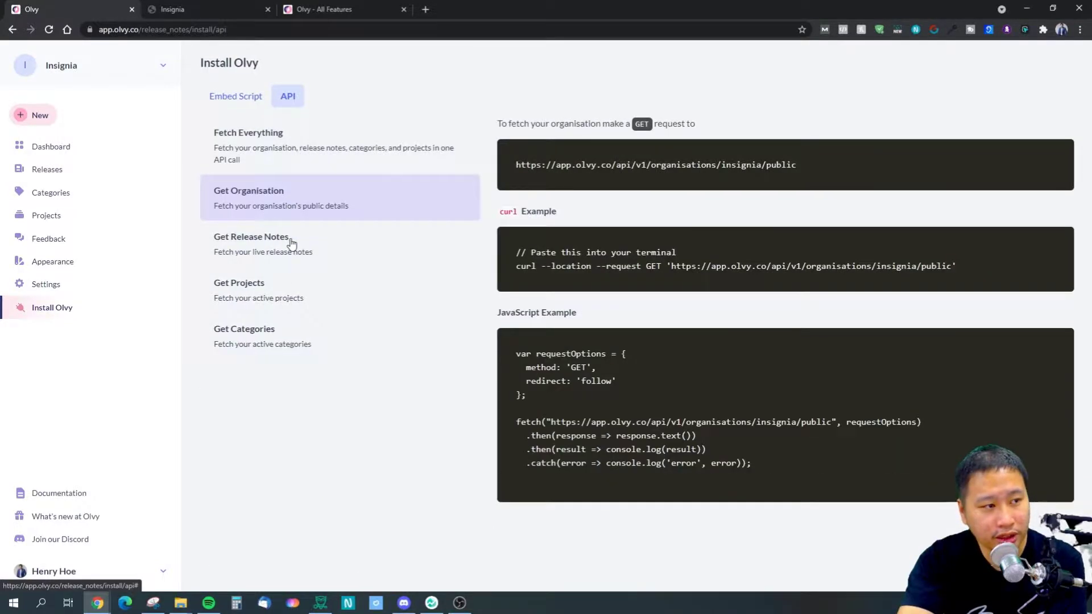
left_click(292, 243)
left_click(316, 291)
left_click(296, 340)
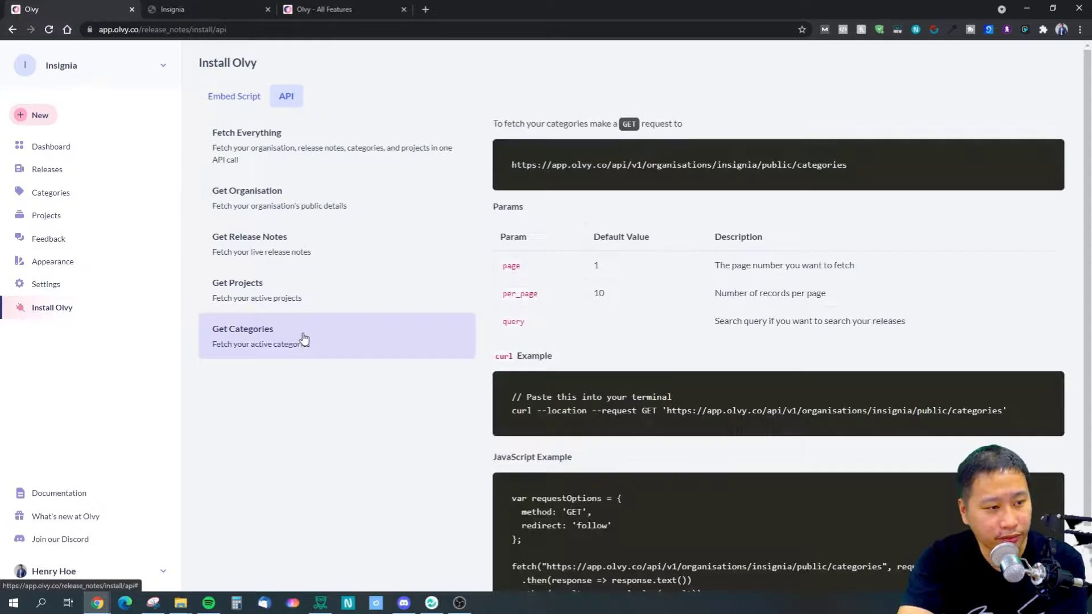
scroll(305, 340, "down", 1)
scroll(178, 432, "up", 1)
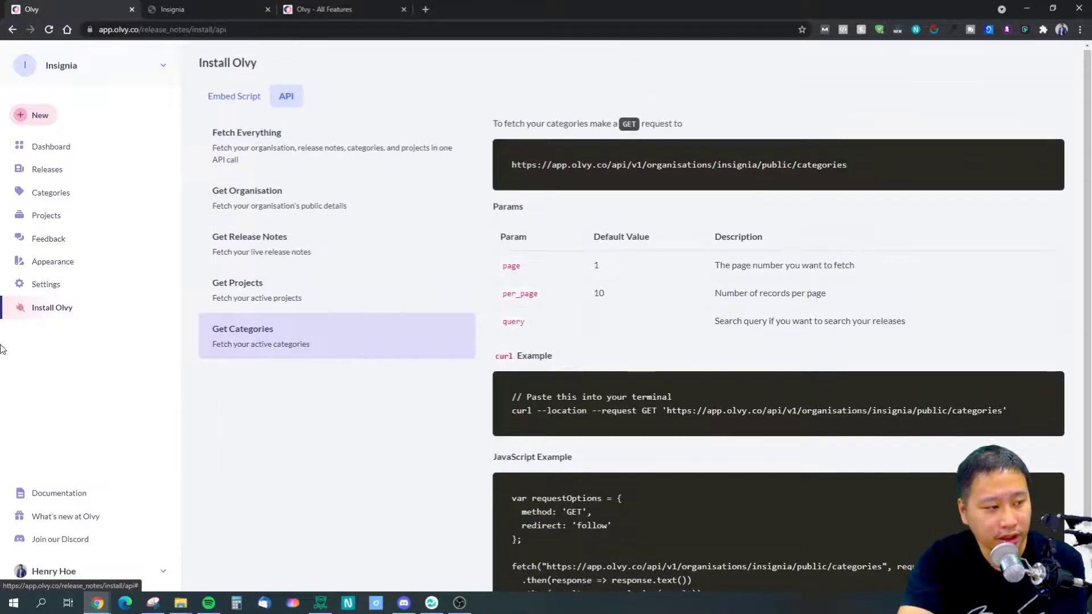
Glance at the general settings and return to the installation page's API reference for fetching everything
left_click(46, 285)
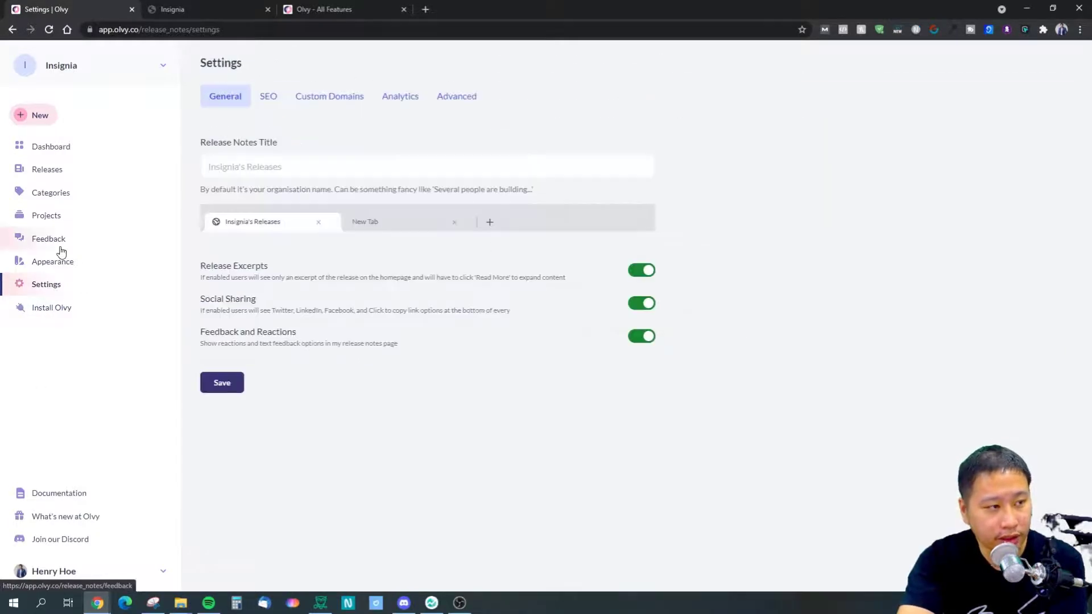
left_click(68, 308)
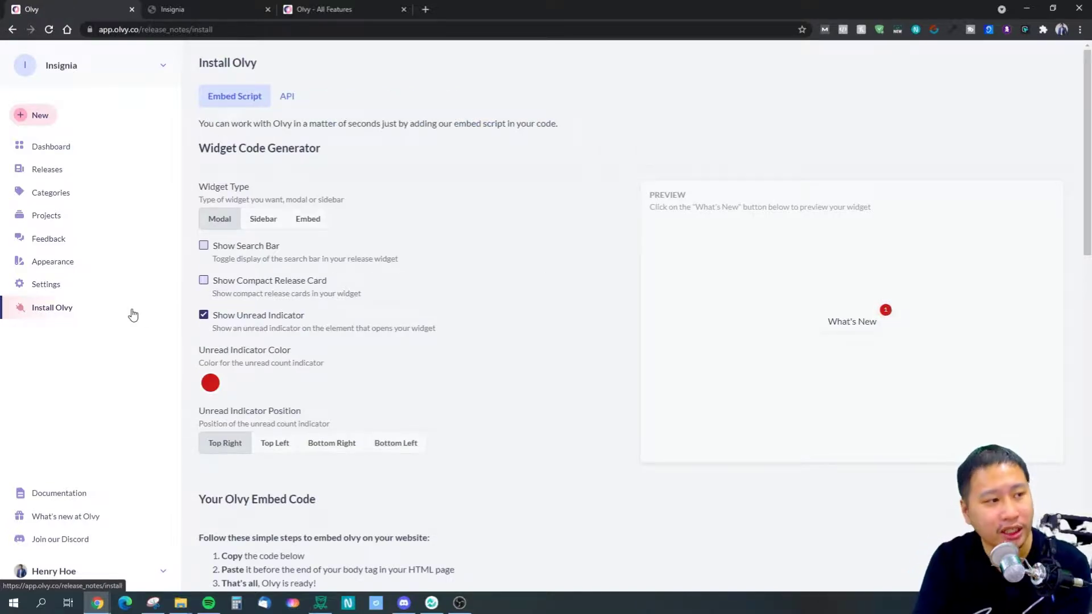
left_click(286, 97)
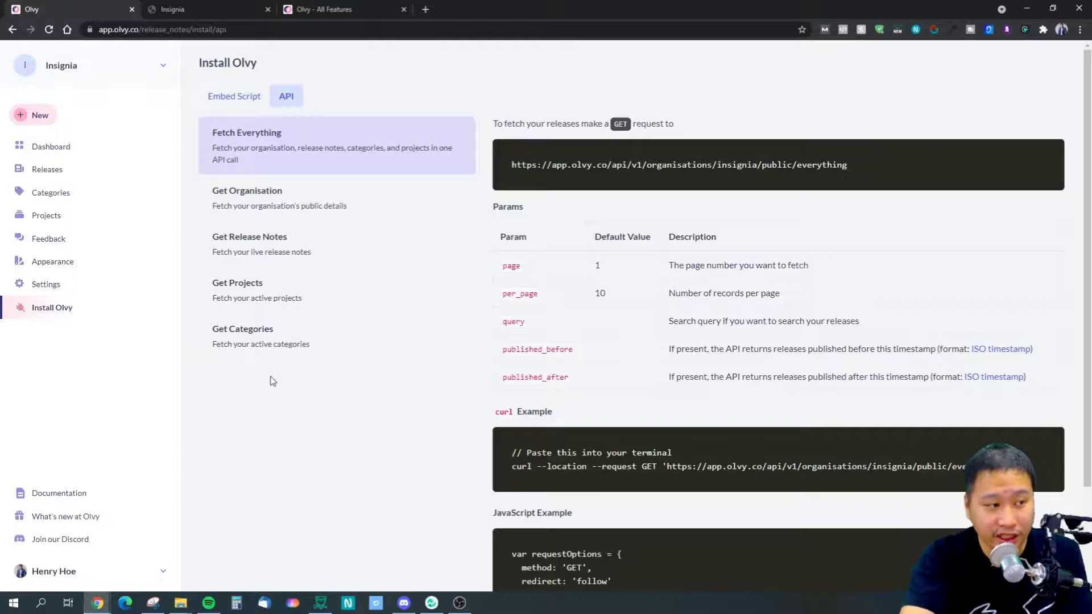
Open the general settings and examine the release notes title field and its browser tab preview
left_click(54, 284)
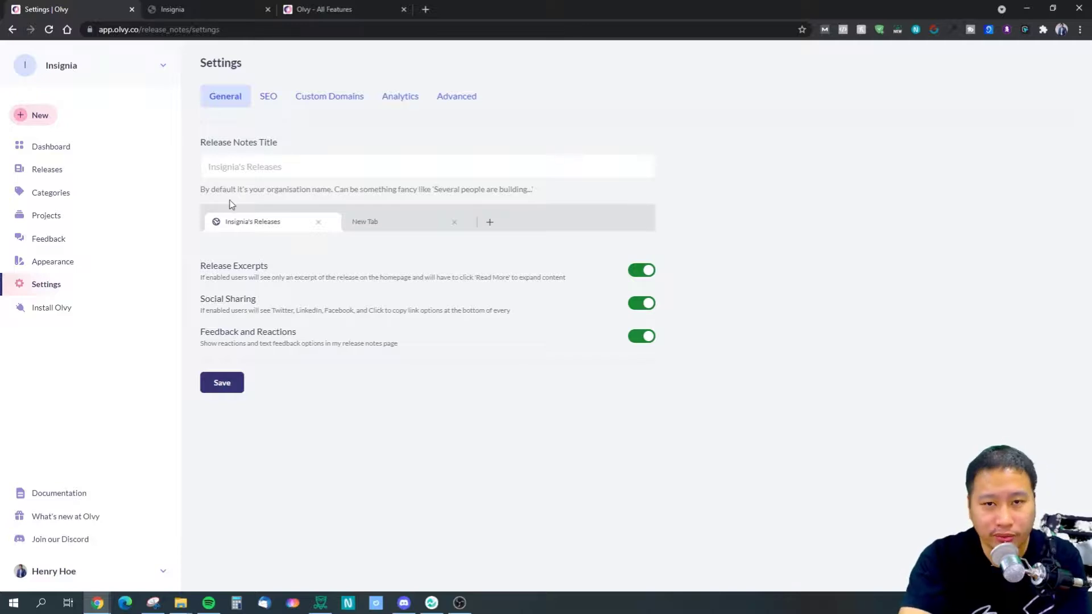
left_click(263, 165)
left_click(215, 145)
left_click(274, 165)
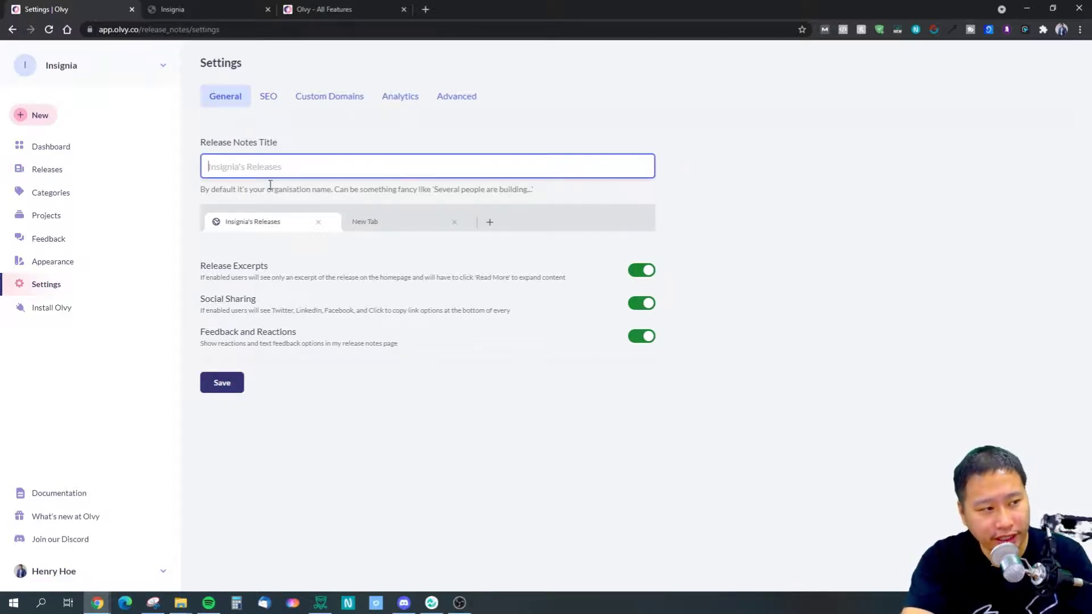
left_click(271, 226)
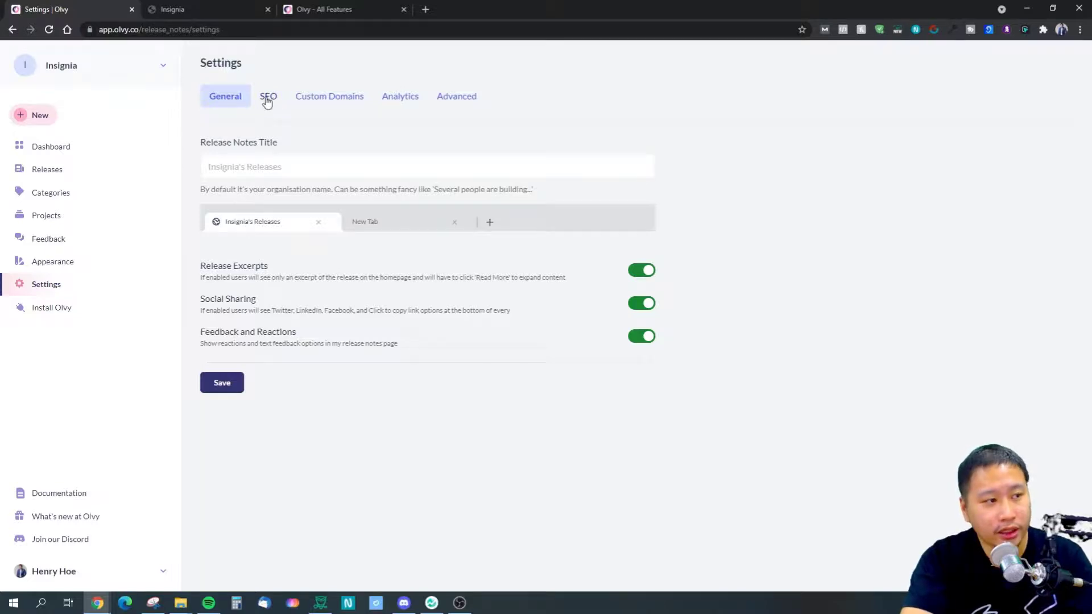
Open the SEO settings and examine the custom meta title and custom meta description fields
left_click(268, 97)
left_click(279, 171)
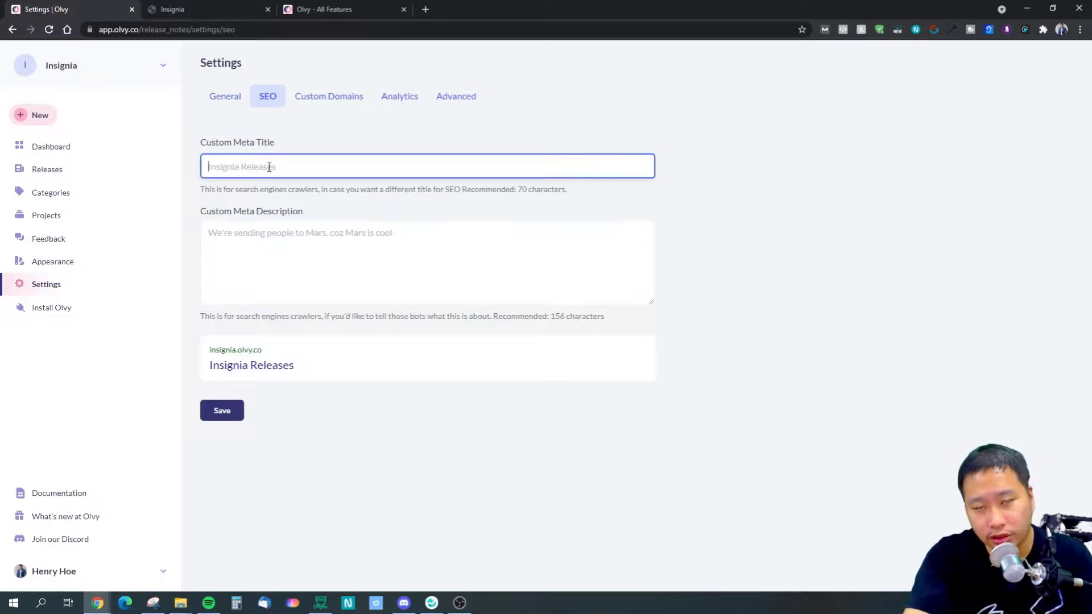
left_click(302, 255)
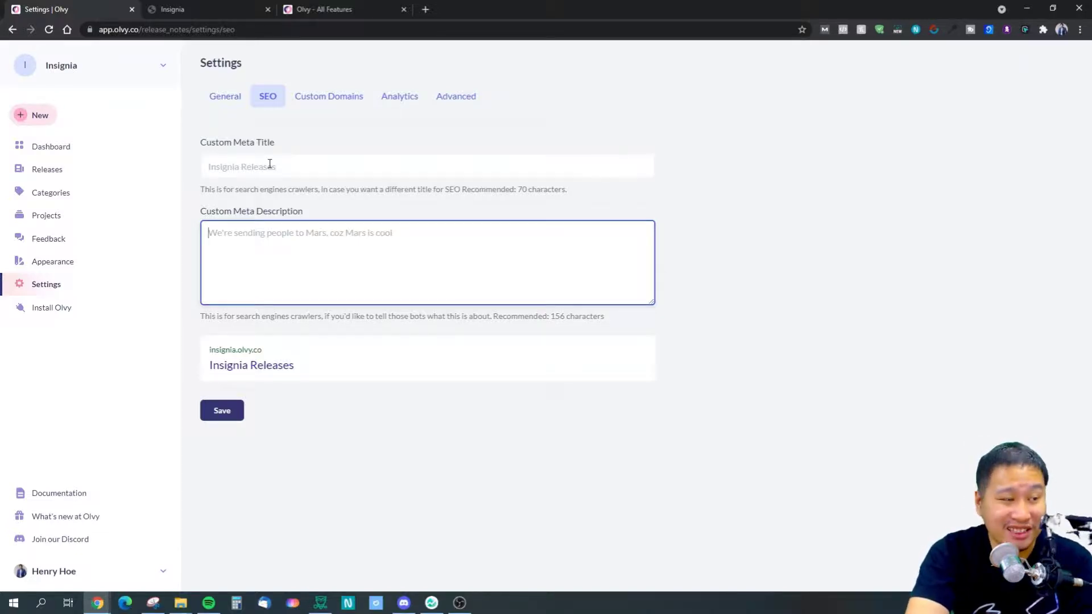
left_click(337, 99)
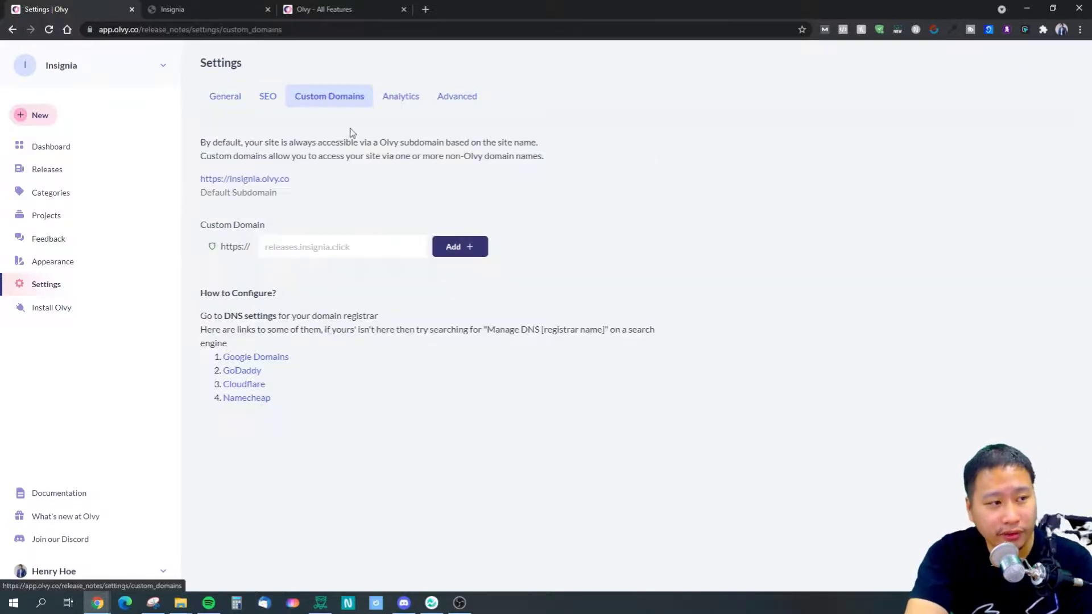
key("ctrl+Tab")
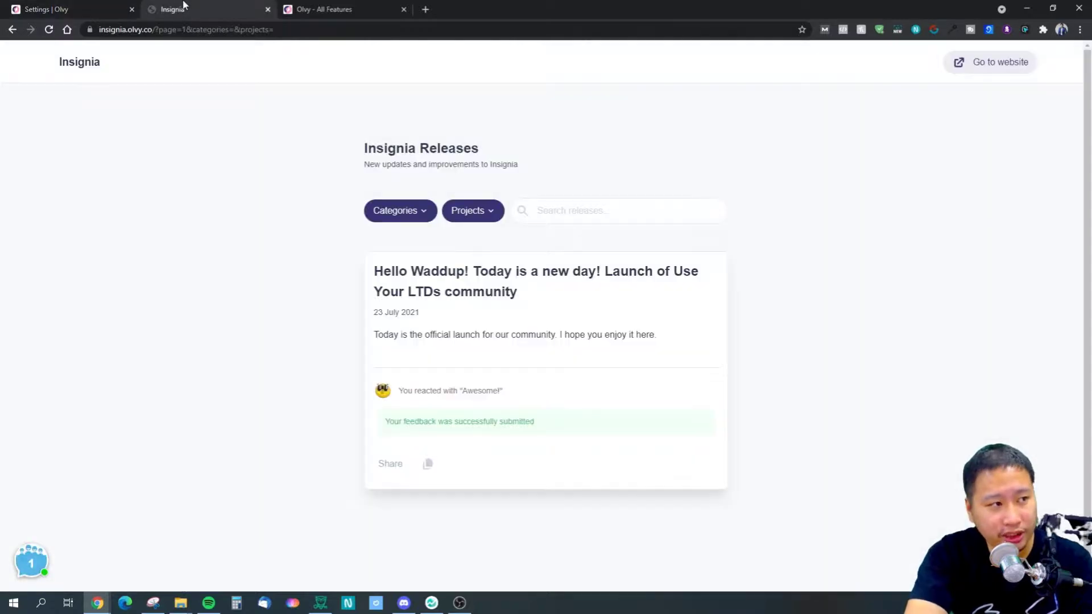
left_click(174, 29)
left_click_drag(178, 29, 77, 32)
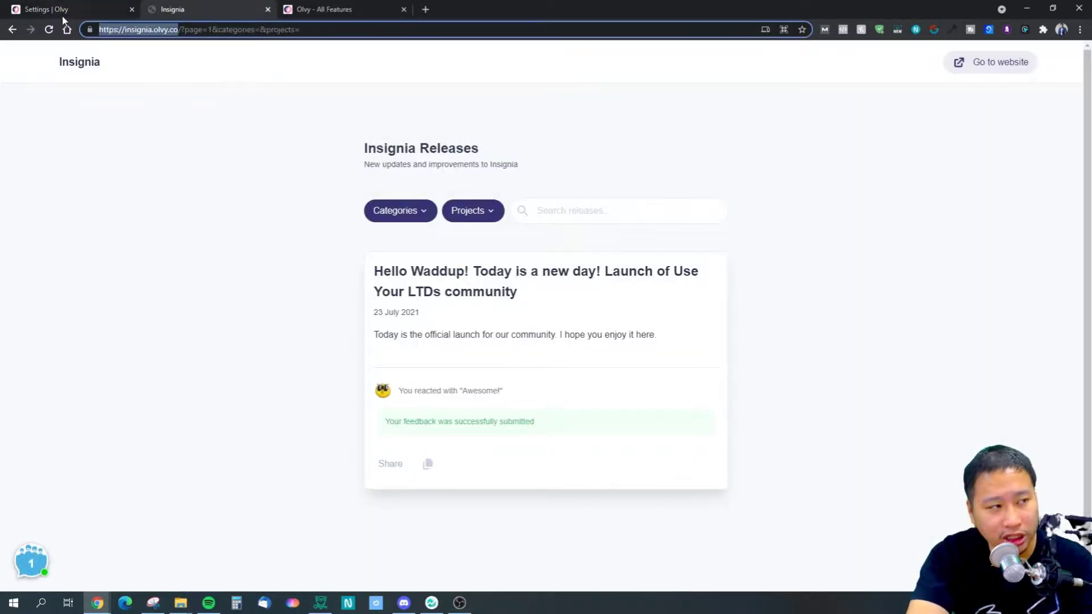
left_click(63, 14)
left_click(312, 247)
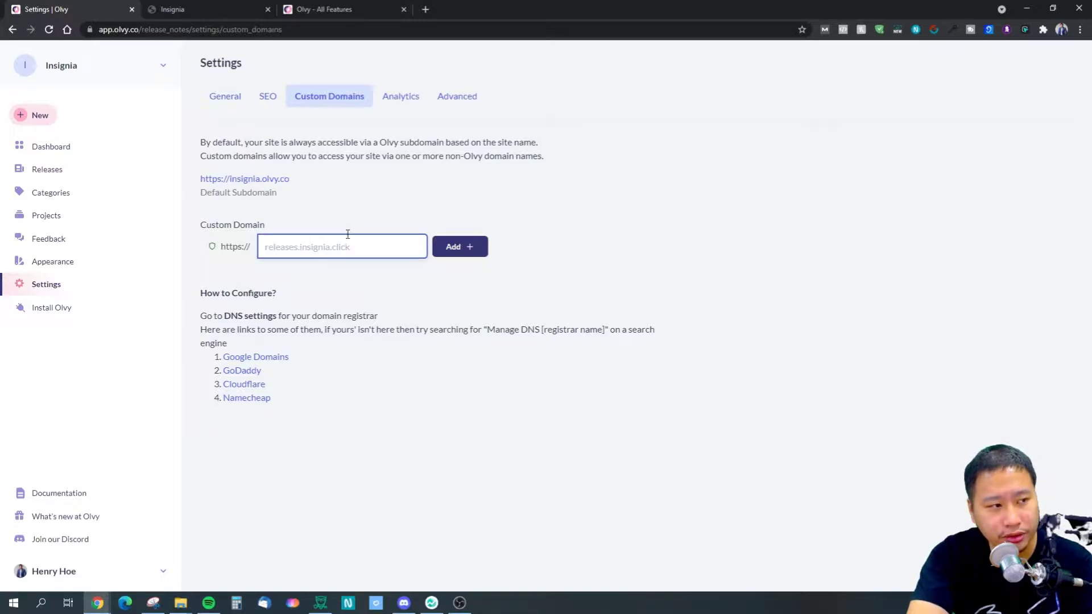
Check the Google Analytics ID setting, and highlight the now4real script in the advanced settings' custom JavaScript field
left_click(401, 107)
left_click(335, 168)
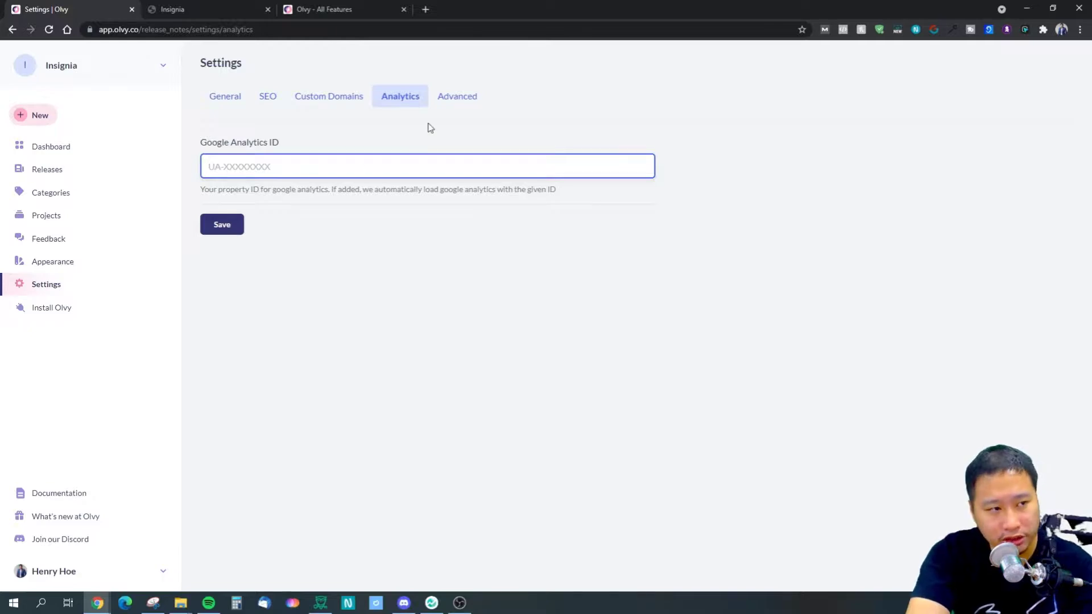
left_click(460, 107)
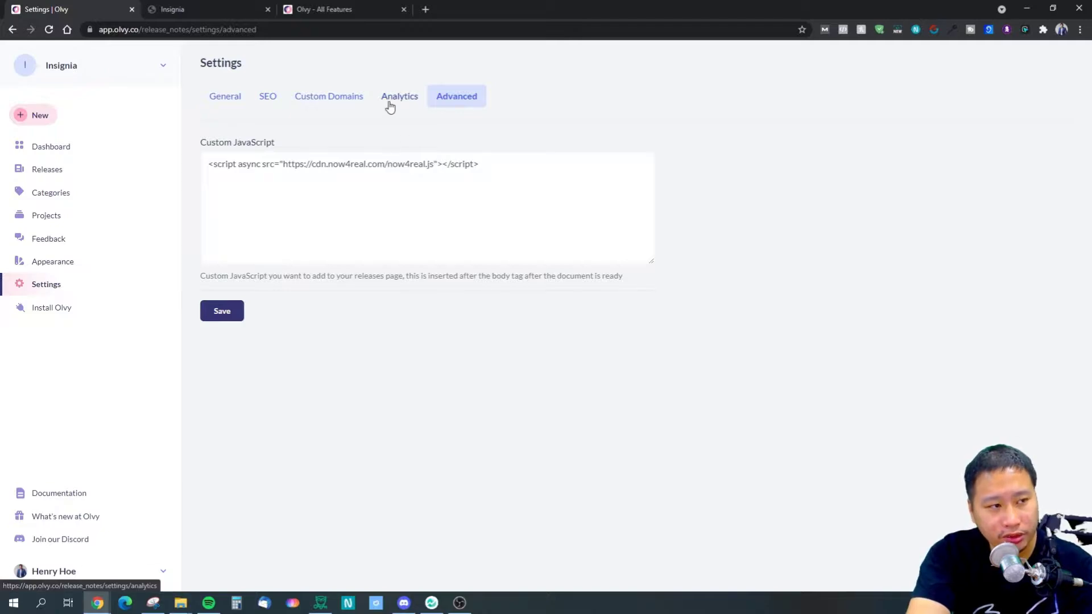
left_click_drag(211, 165, 535, 160)
left_click(508, 180)
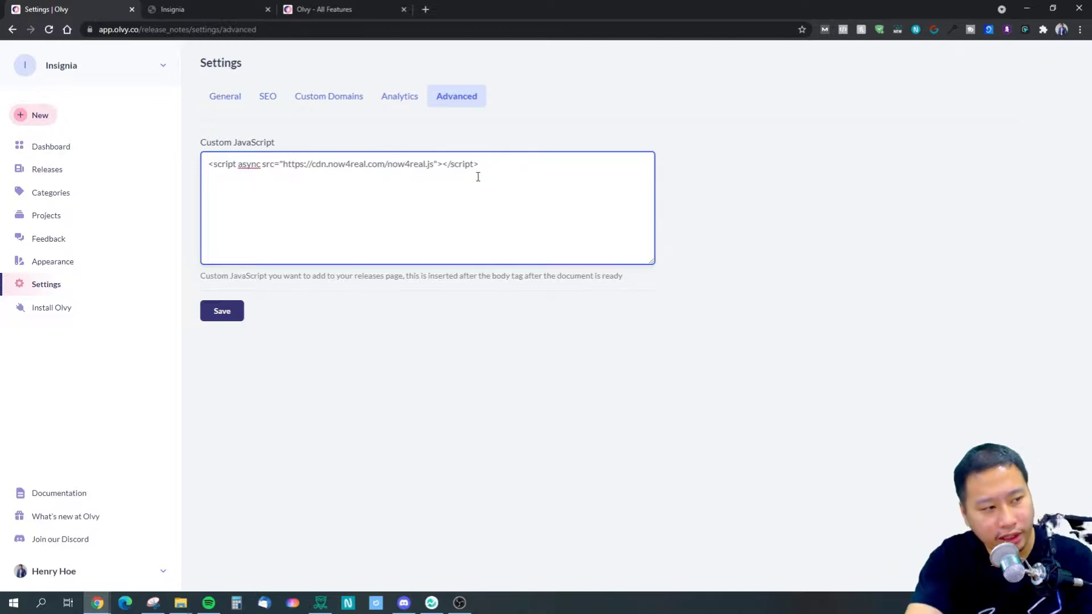
left_click_drag(207, 165, 523, 168)
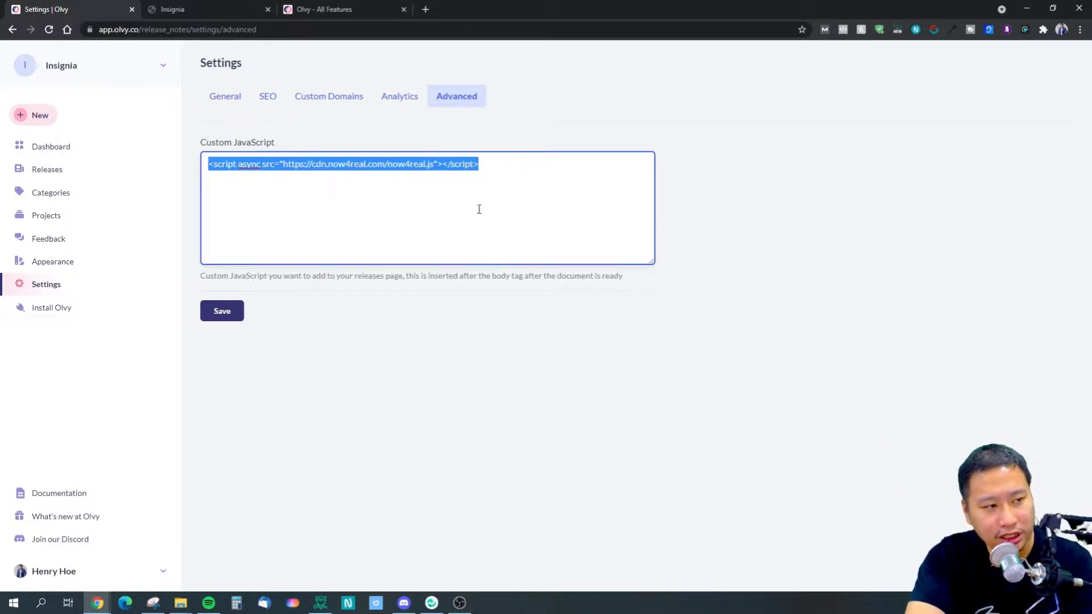
left_click(344, 171)
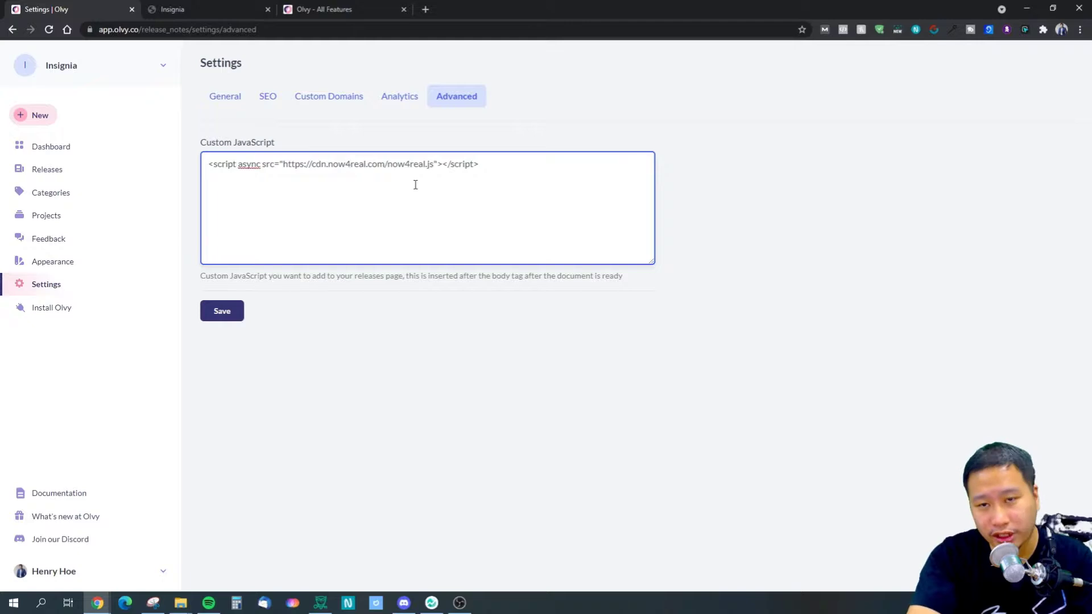
On the public releases page, look through the now4real widget's chat, pages and map views, and collapse the widget
left_click(172, 9)
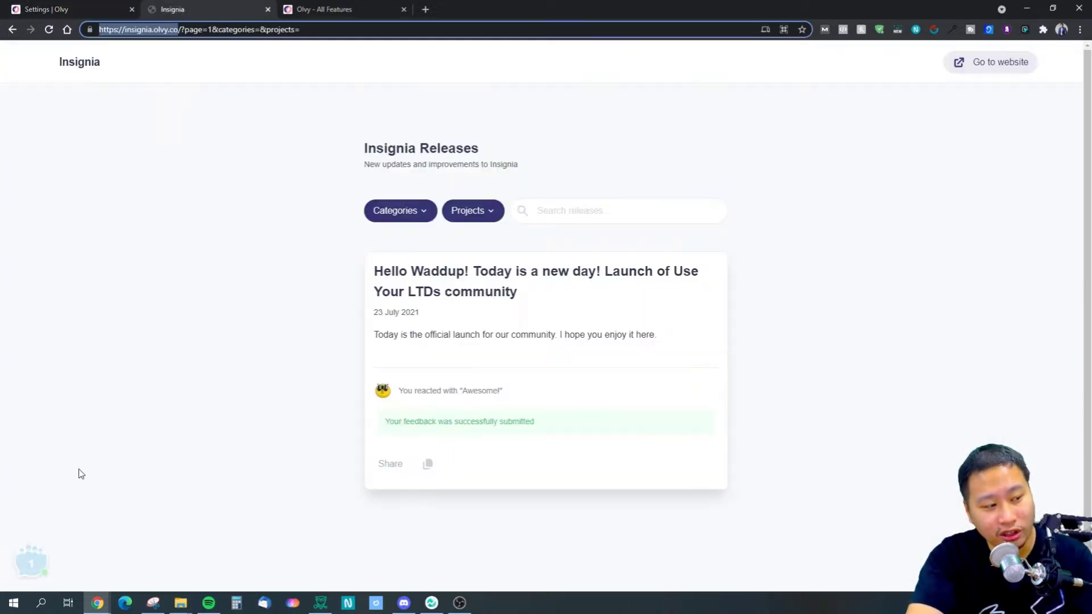
left_click(33, 562)
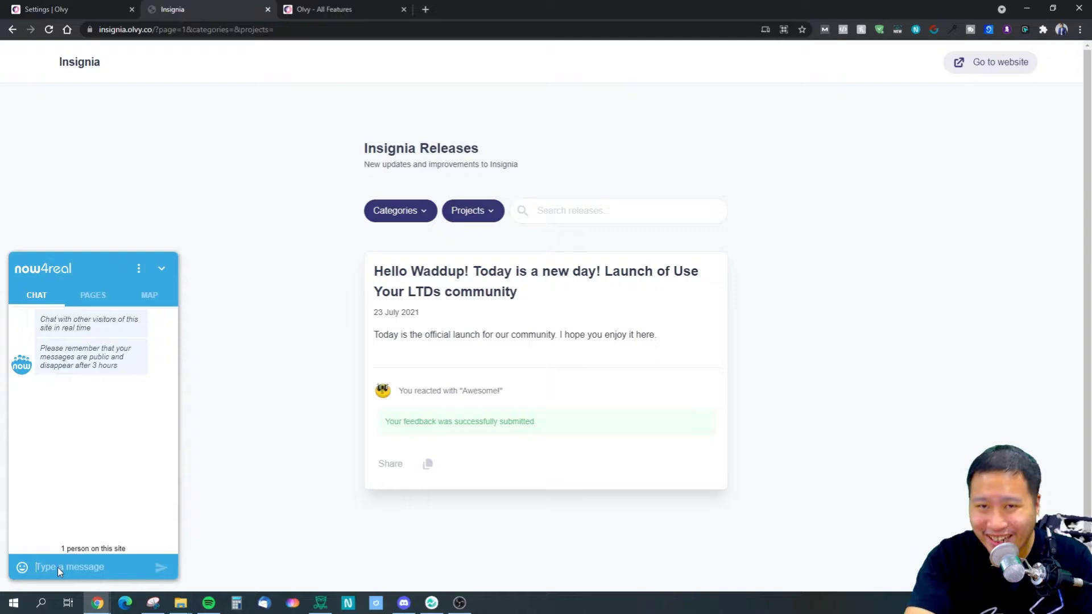
left_click(107, 304)
left_click(148, 299)
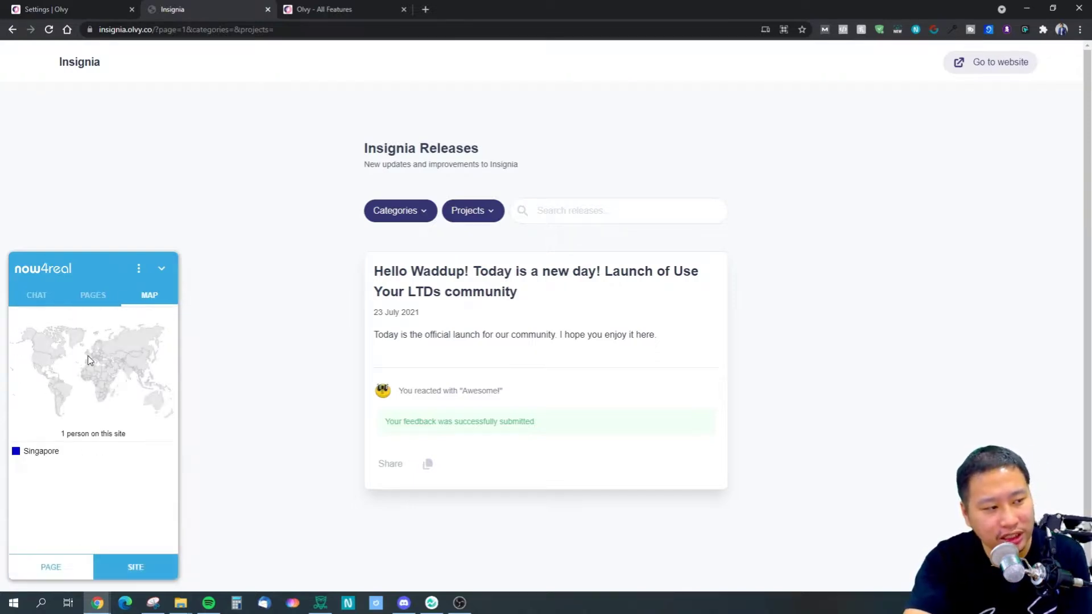
left_click(97, 297)
left_click(41, 298)
left_click(162, 268)
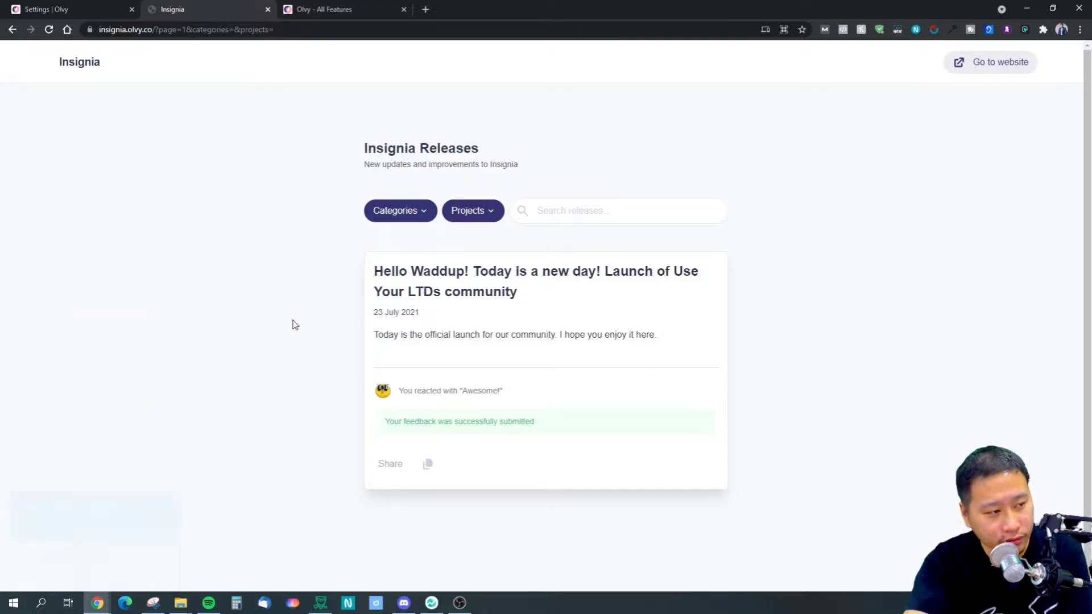
Highlight the release date on the public page, and return to the advanced settings to point out the custom JavaScript
triple_click(397, 312)
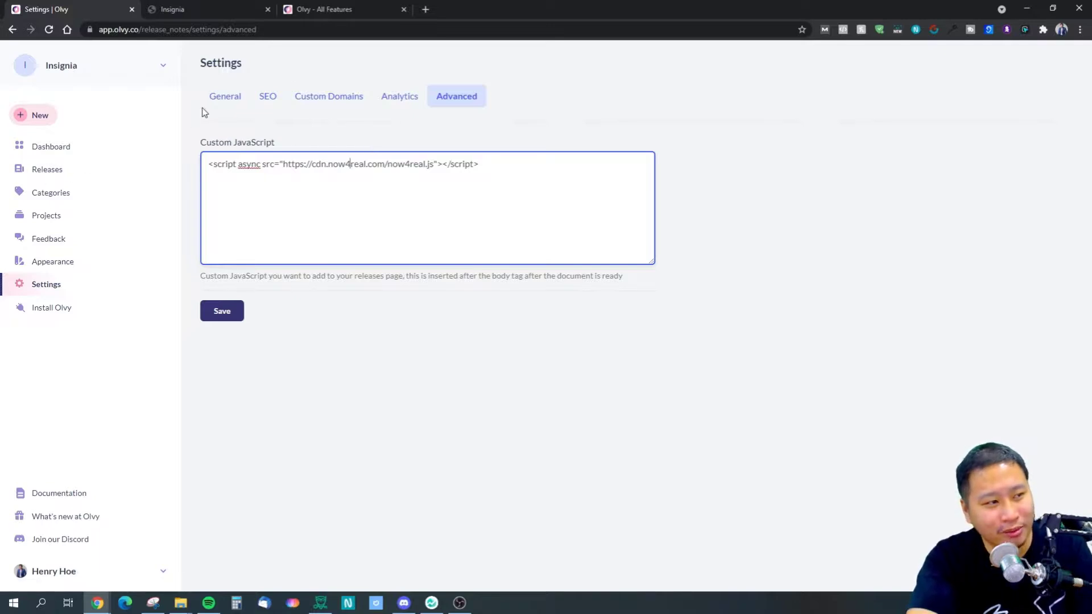
left_click_drag(576, 176, 203, 178)
left_click(500, 348)
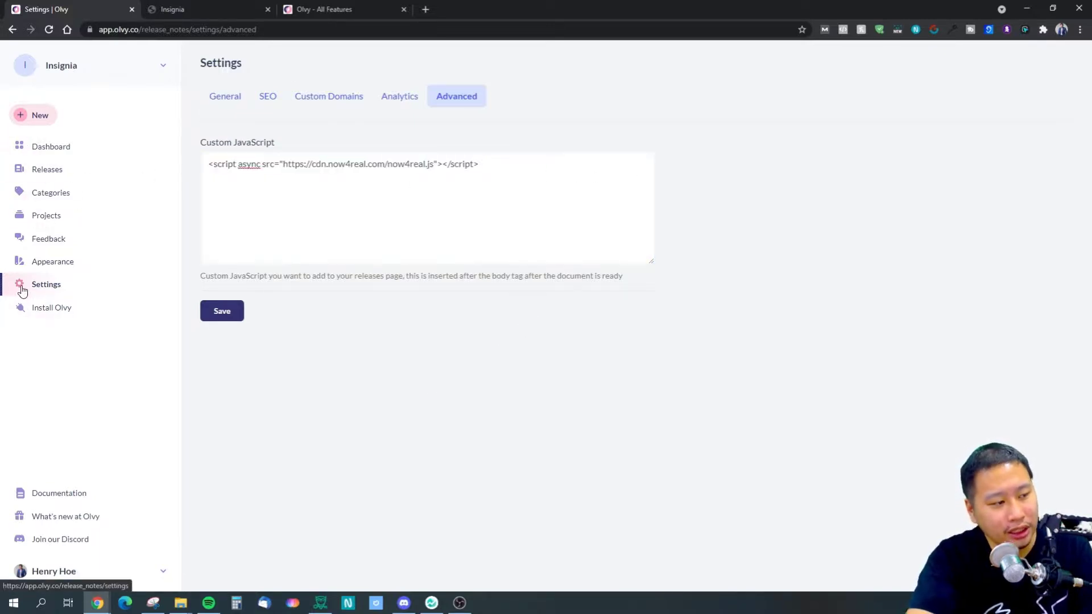